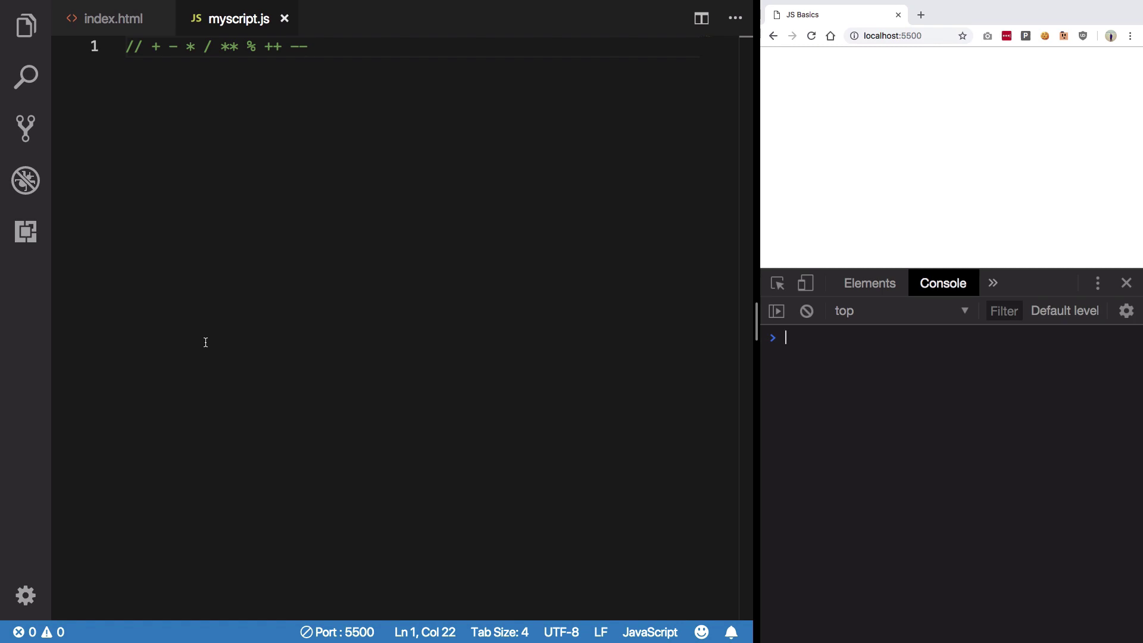
# - Declare number1 = 100 and number2 = 200, log number1 + number2, and save
pyautogui.press('Return')
pyautogui.press('Return')
pyautogui.write('let ')
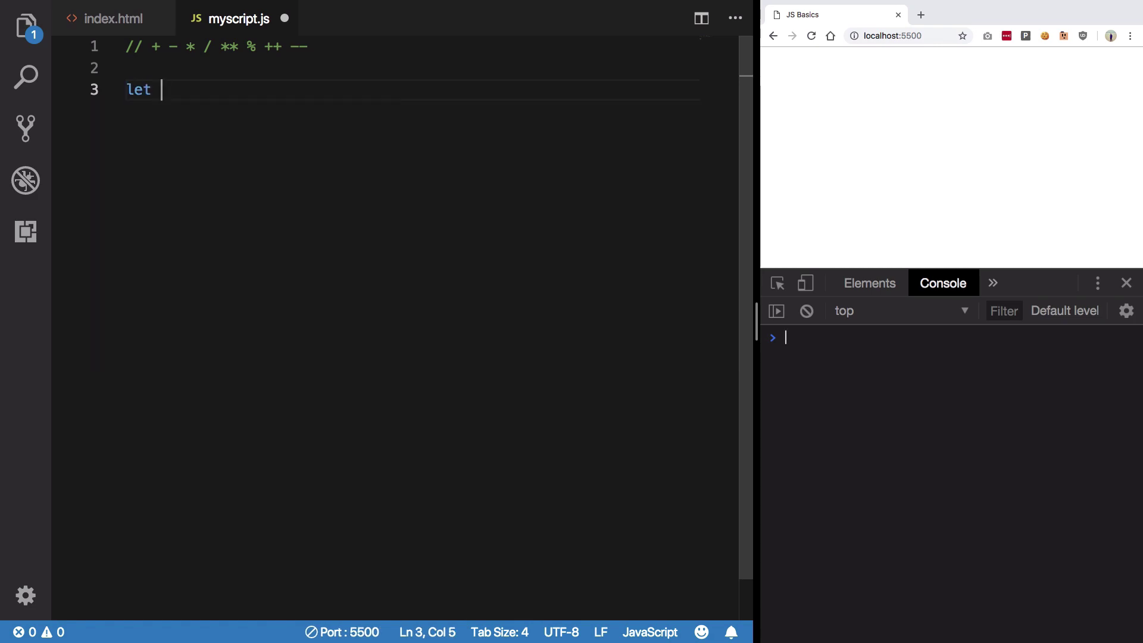
pyautogui.write('number 1')
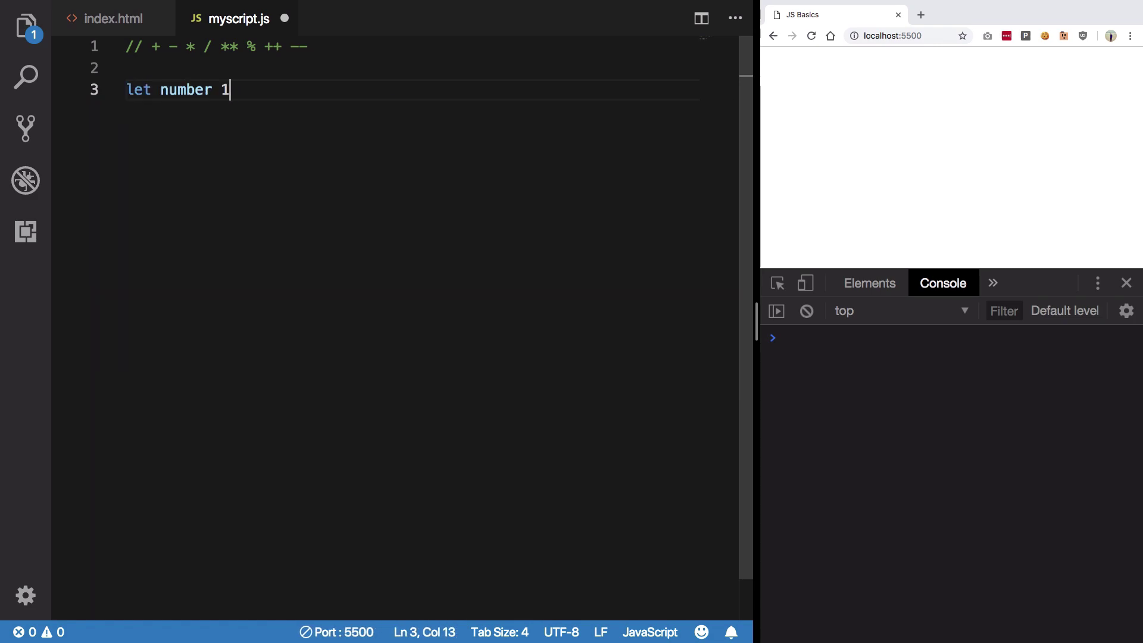
pyautogui.press('BackSpace')
pyautogui.press('BackSpace')
pyautogui.write('1 = "')
pyautogui.press('BackSpace')
pyautogui.write('100;')
pyautogui.press('Return')
pyautogui.write('let nu')
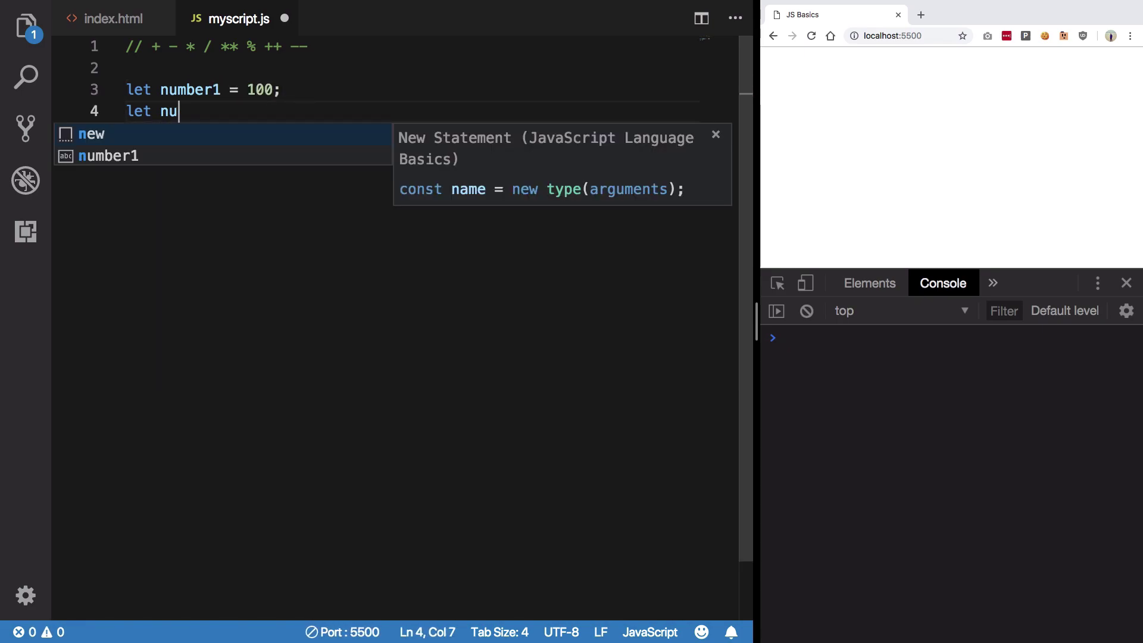
pyautogui.write('mber2 = 200;')
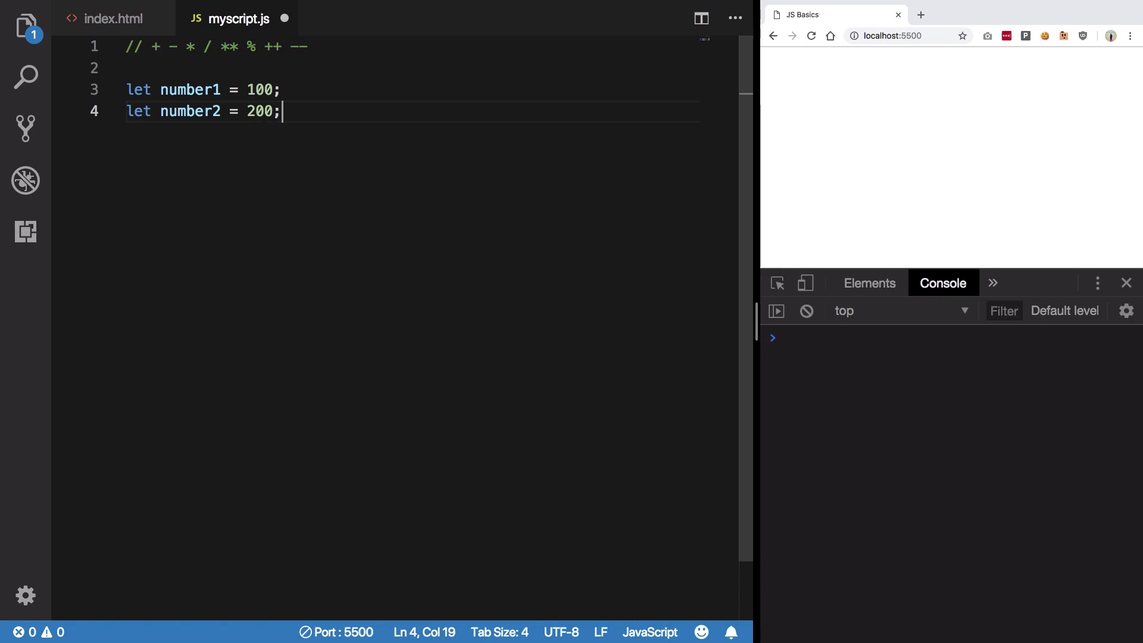
pyautogui.press('Return')
pyautogui.press('Return')
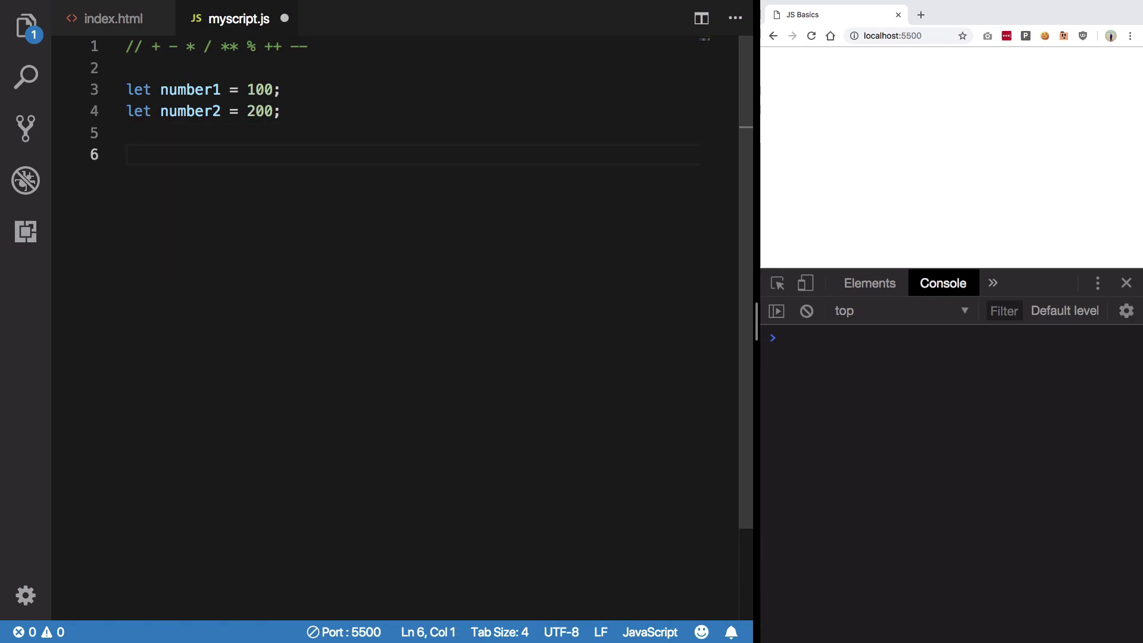
pyautogui.write('console.log')
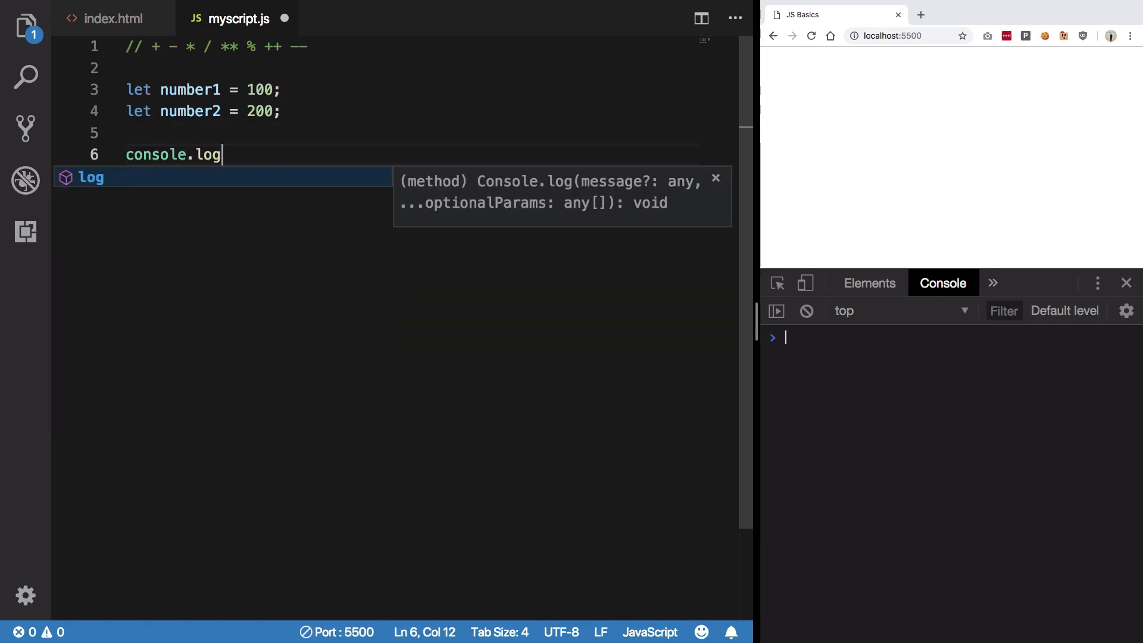
pyautogui.write('(')
pyautogui.press('Right')
pyautogui.write(';')
pyautogui.press('Left')
pyautogui.press('Left')
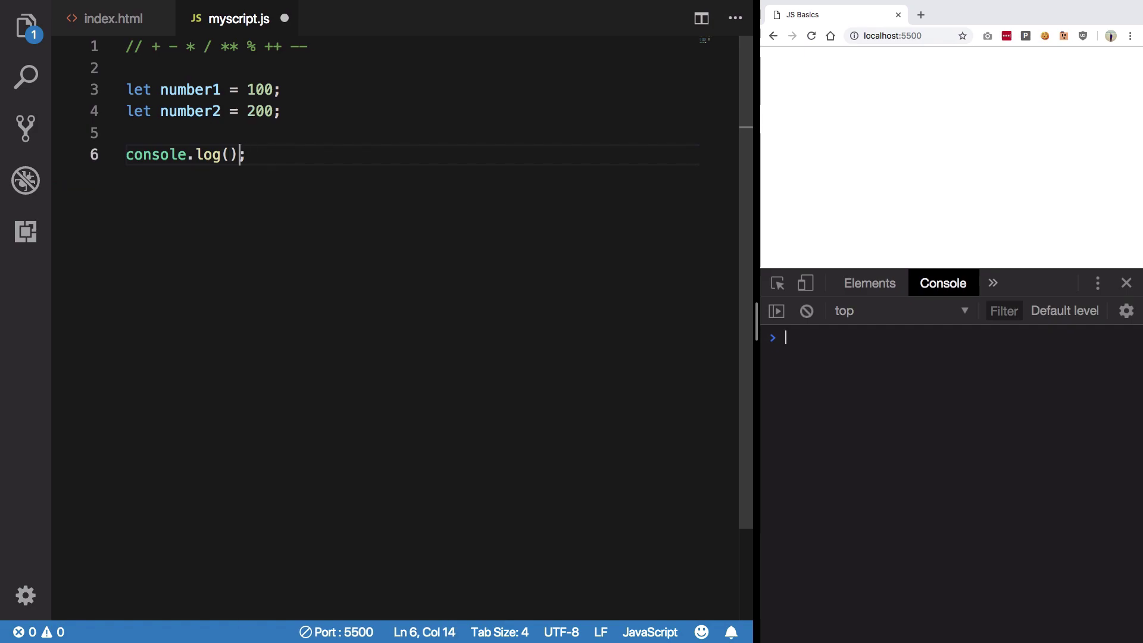
pyautogui.write('number1 ')
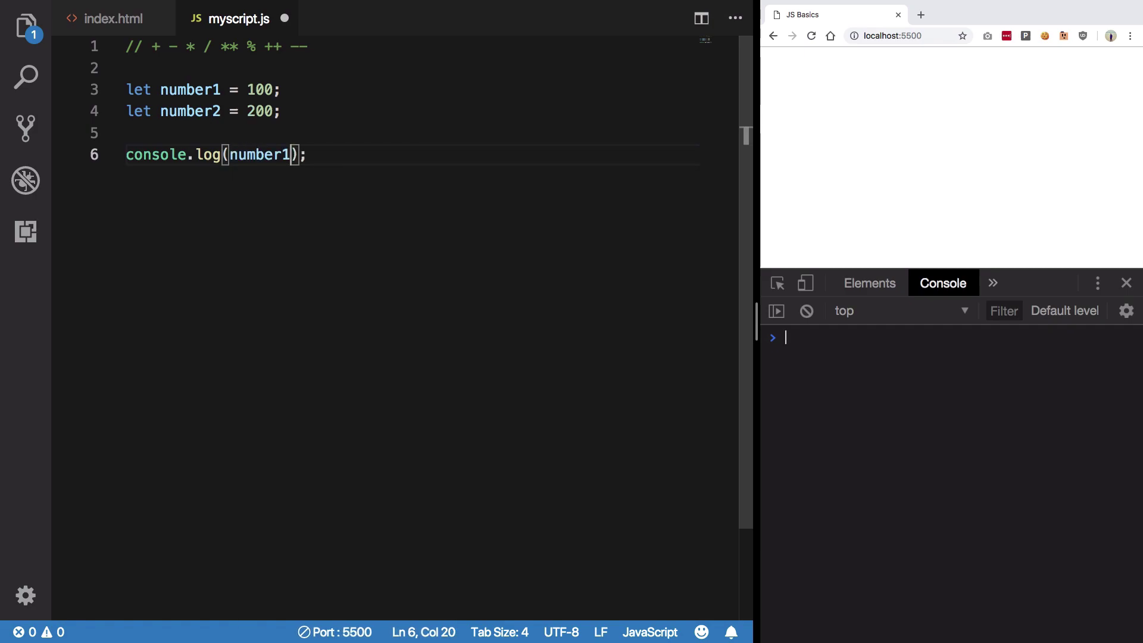
pyautogui.write('+ num')
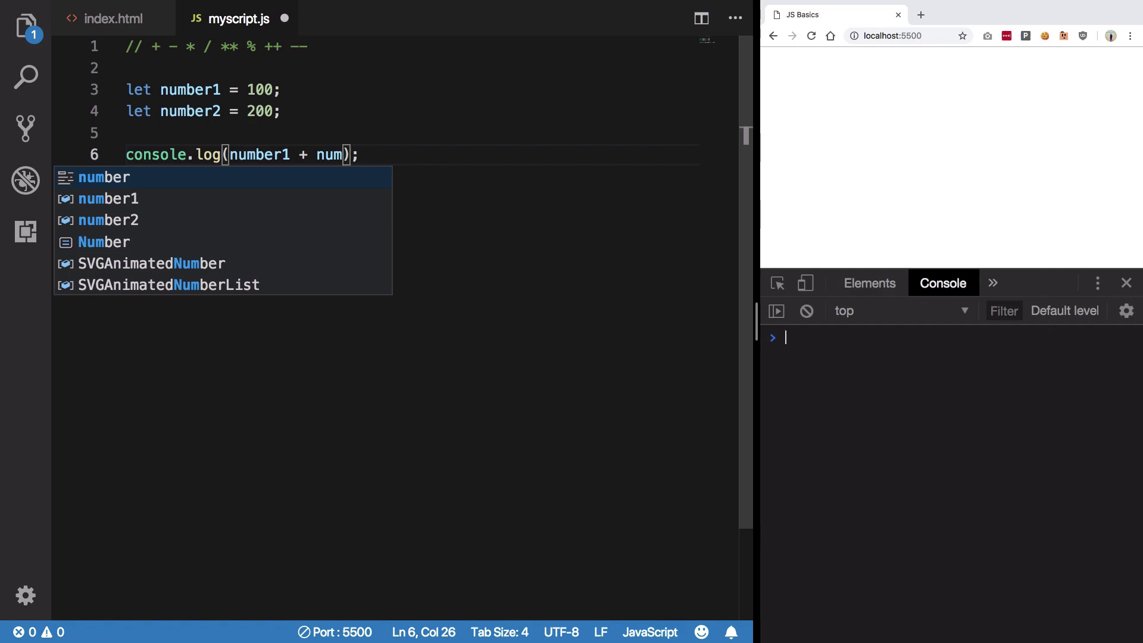
pyautogui.write('ber2')
pyautogui.hotkey('ctrl', 's')
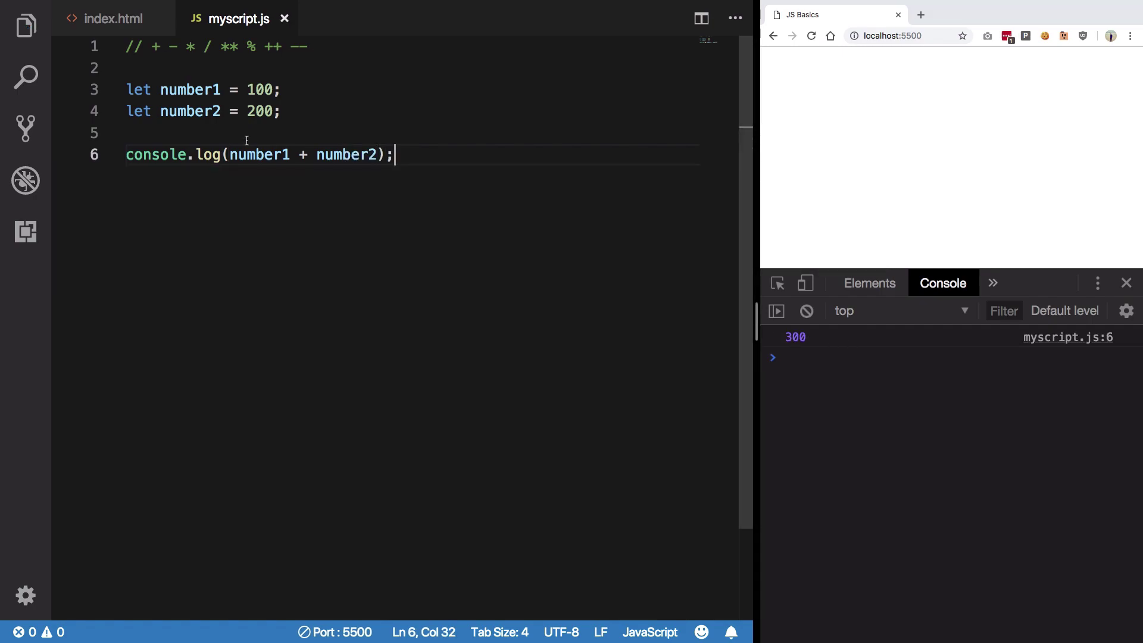
# - Prefix the logged sum with the label 'ADD: ' and save, so the console reads ADD: 300
pyautogui.click(229, 155)
pyautogui.write('"AD')
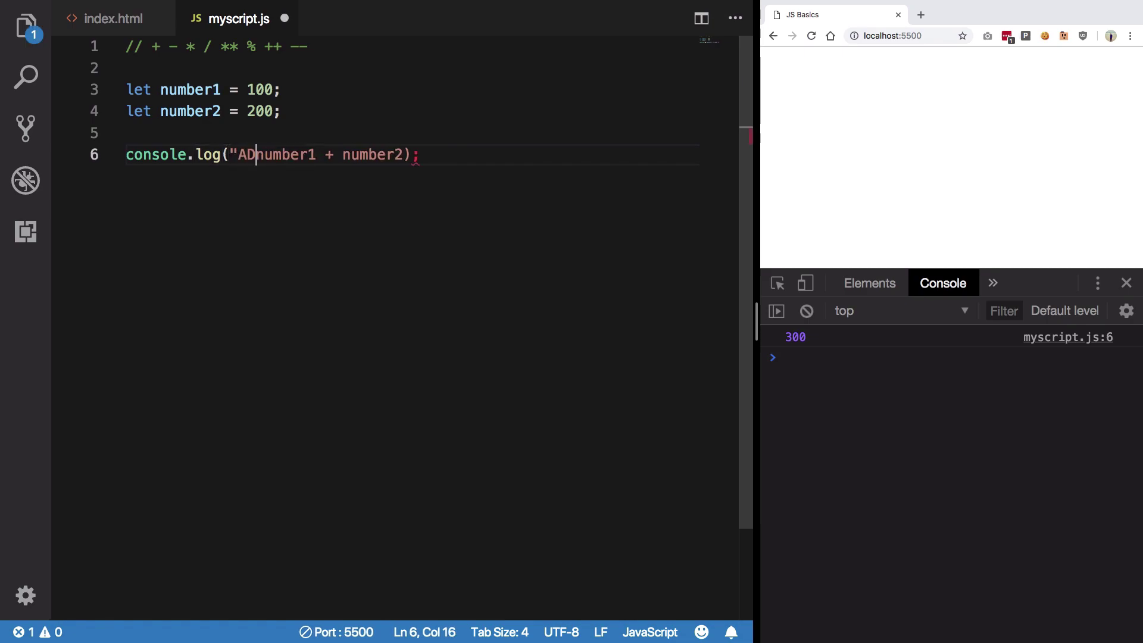
pyautogui.write('D",')
pyautogui.click(494, 158)
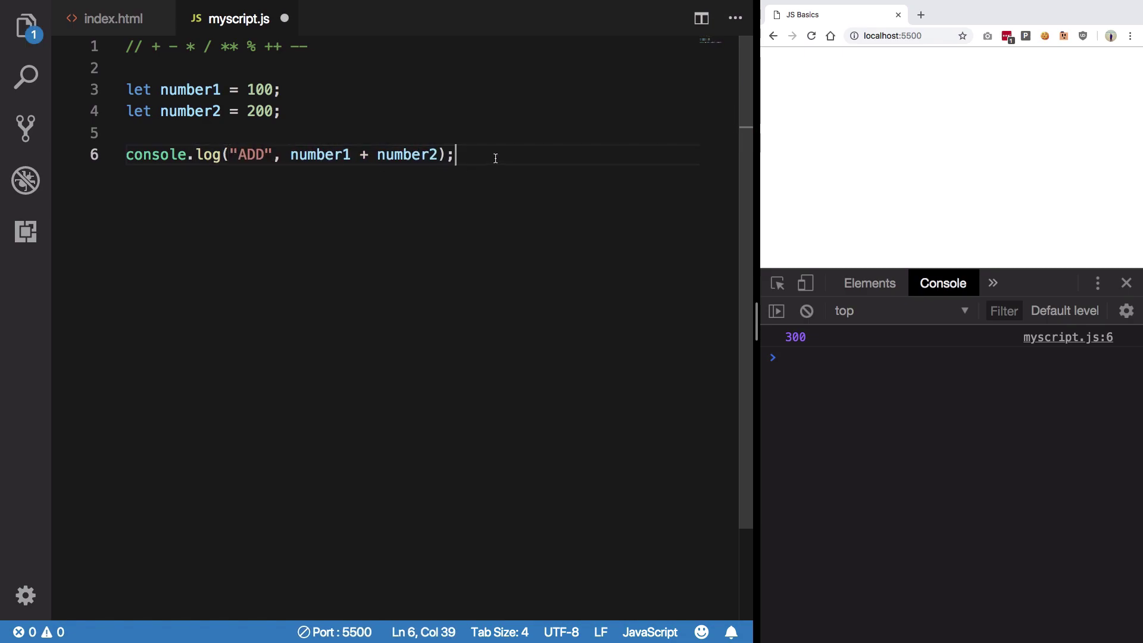
pyautogui.click(268, 155)
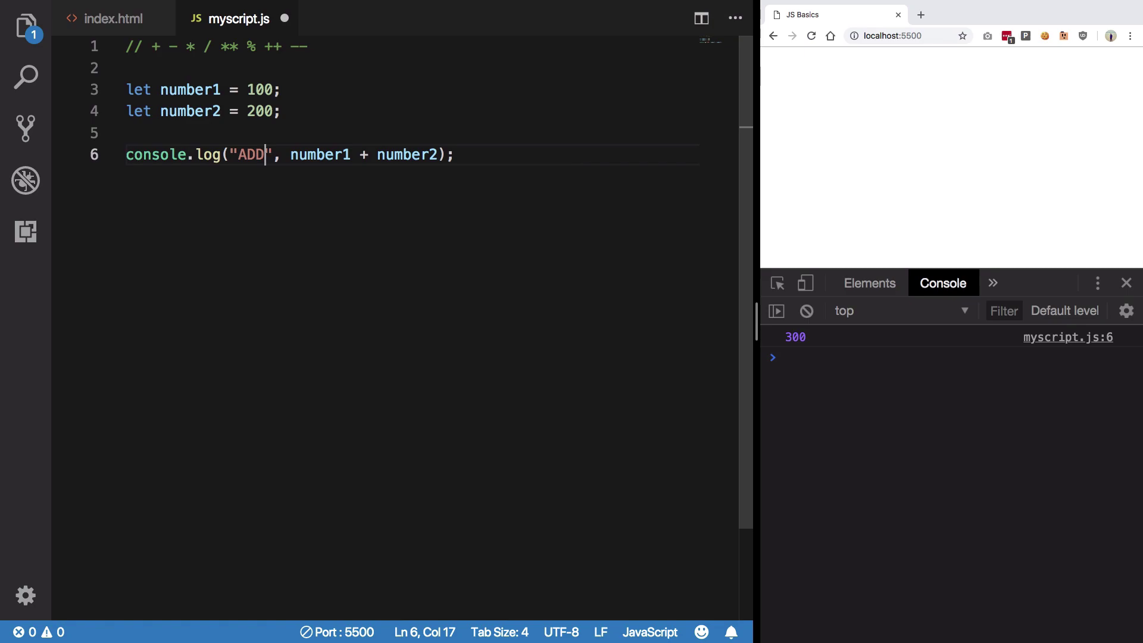
pyautogui.write(':')
pyautogui.moveTo(238, 155); pyautogui.dragTo(283, 153)
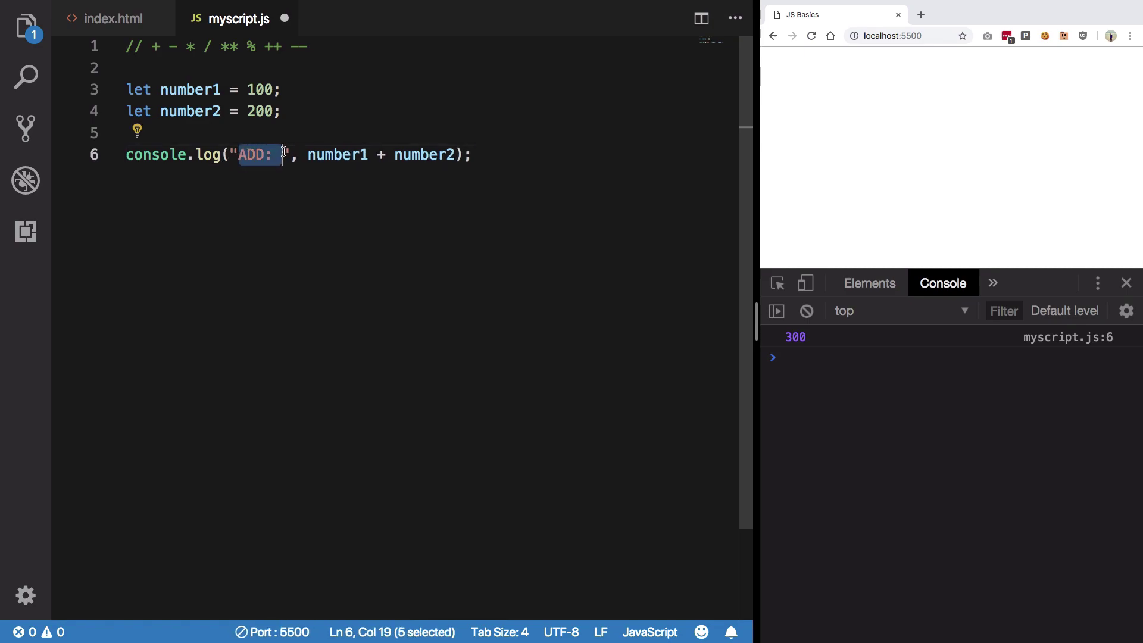
pyautogui.click(413, 155)
pyautogui.click(473, 155)
pyautogui.hotkey('ctrl', 's')
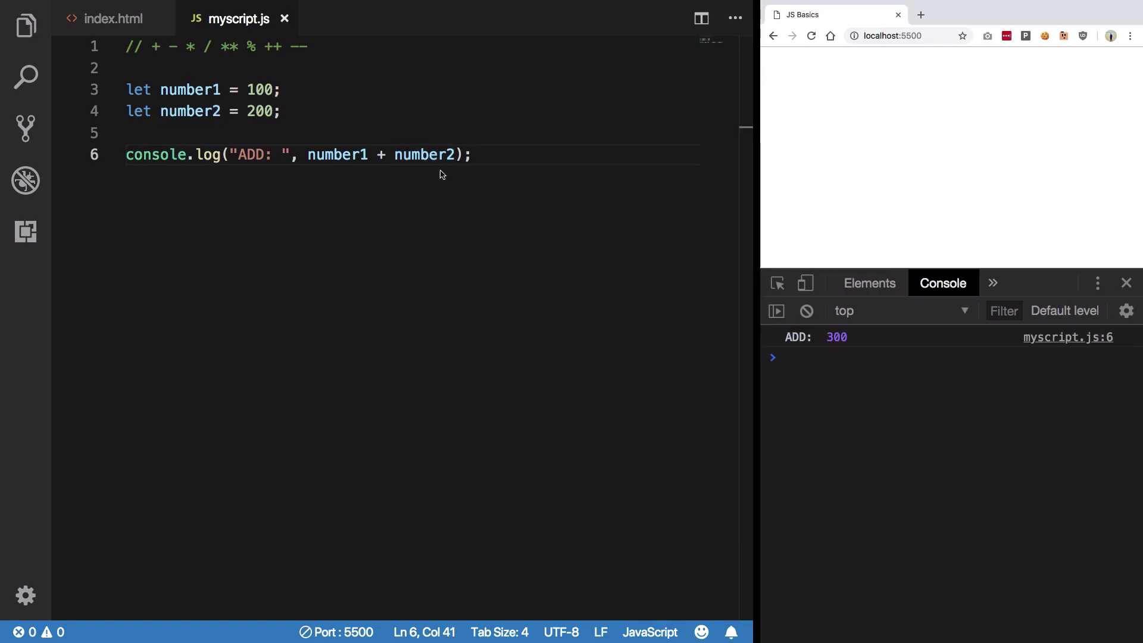
# - Duplicate the ADD logging line several times below the original
pyautogui.hotkey('shift', 'Home')
pyautogui.hotkey('ctrl', 'c')
pyautogui.press('End')
pyautogui.press('Return')
pyautogui.hotkey('ctrl', 'v')
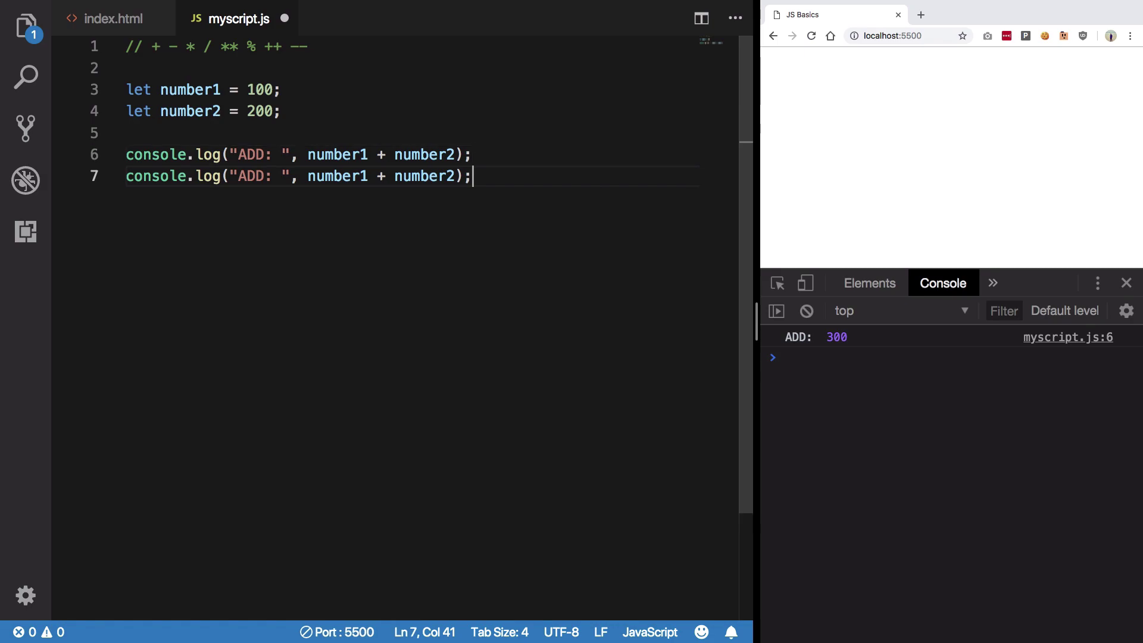
pyautogui.press('Return')
pyautogui.hotkey('ctrl', 'v')
pyautogui.press('Return')
pyautogui.hotkey('ctrl', 'v')
pyautogui.press('Return')
pyautogui.hotkey('ctrl', 'v')
pyautogui.press('Return')
pyautogui.hotkey('ctrl', 'v')
pyautogui.press('Return')
pyautogui.hotkey('ctrl', 'v')
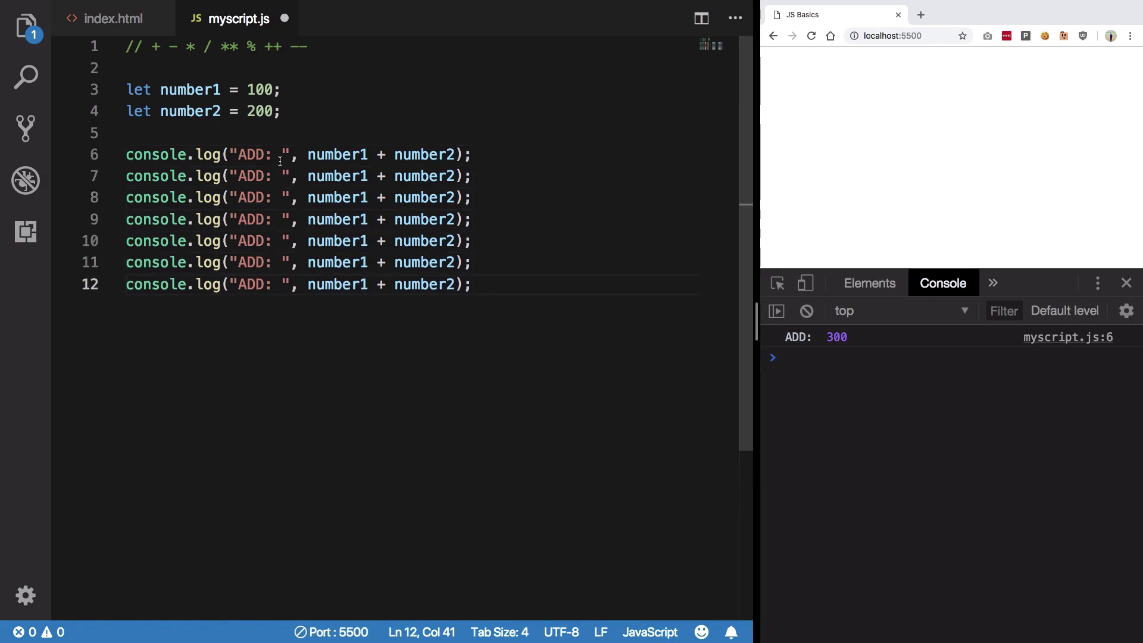
# - Relabel line 7 as Subtract and remove its plus operator
pyautogui.click(257, 155)
pyautogui.doubleClick(256, 154)
pyautogui.doubleClick(253, 177)
pyautogui.write('S')
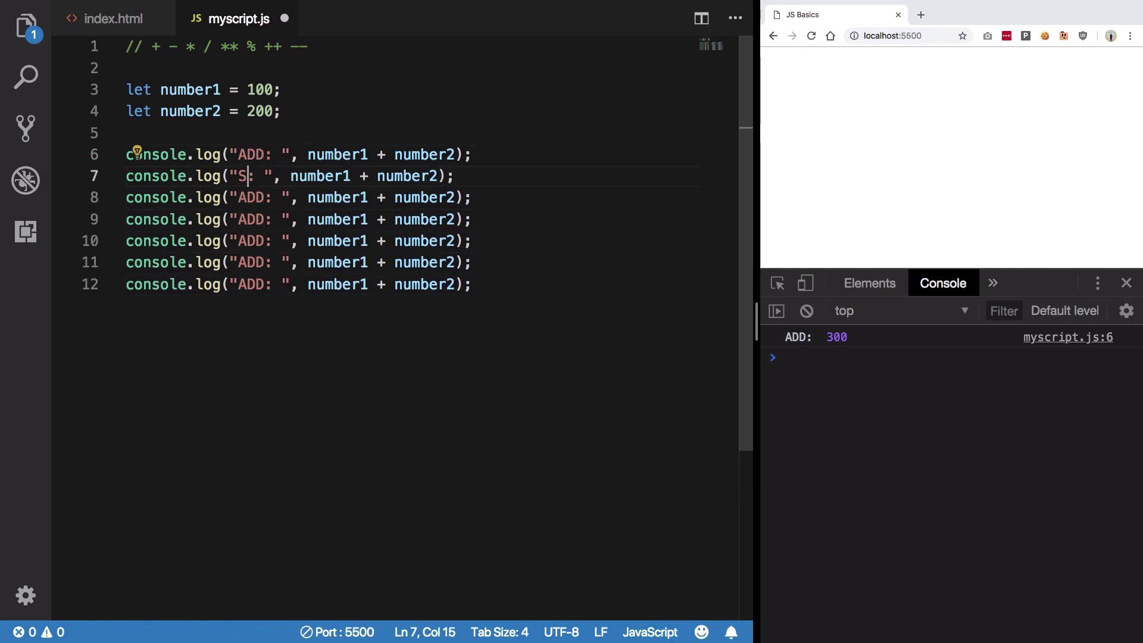
pyautogui.write('ubtract')
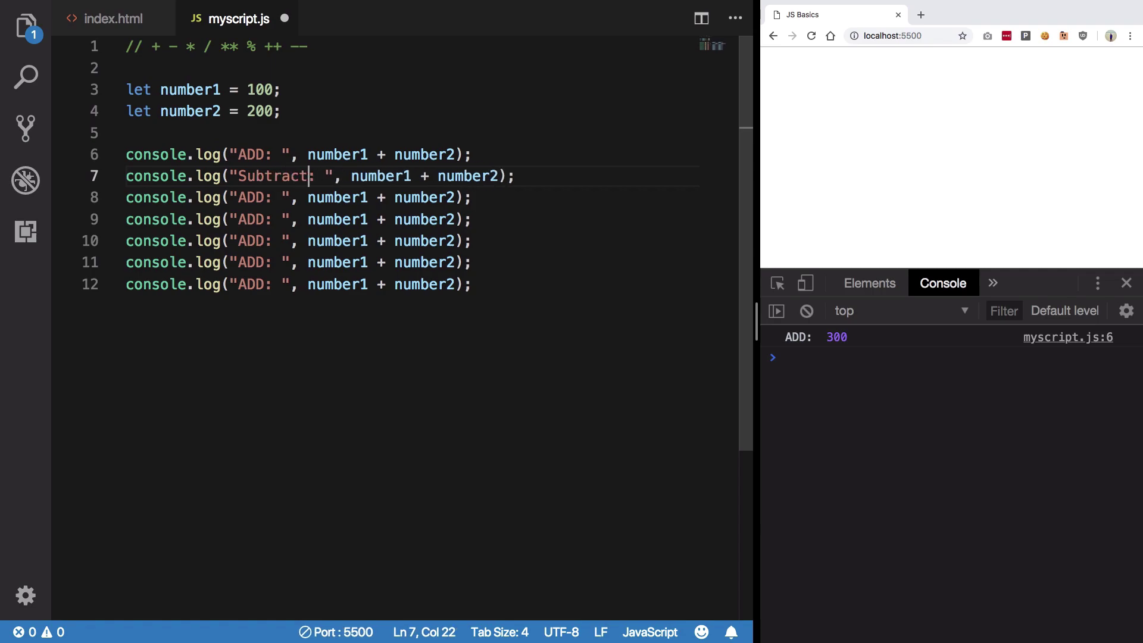
pyautogui.click(254, 154)
pyautogui.hotkey('shift', 'Right')
pyautogui.hotkey('shift', 'Right')
pyautogui.write('dd')
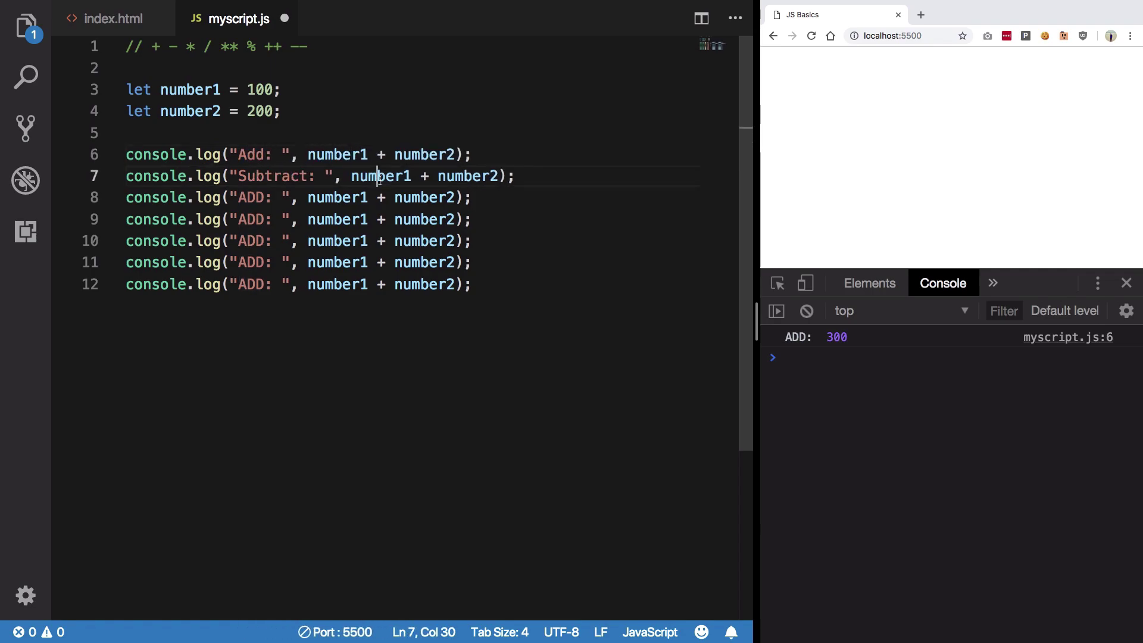
pyautogui.doubleClick(380, 176)
pyautogui.click(432, 175)
pyautogui.press('BackSpace')
pyautogui.write('-')
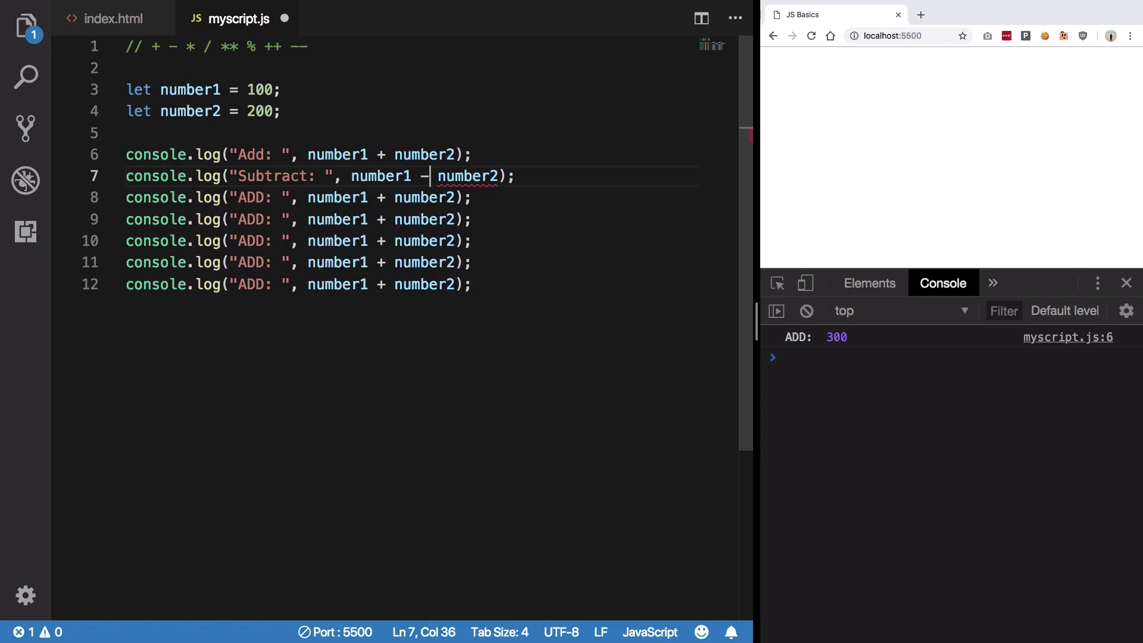
# - Relabel line 8 as Multiply so it logs number1 * number2
pyautogui.doubleClick(253, 197)
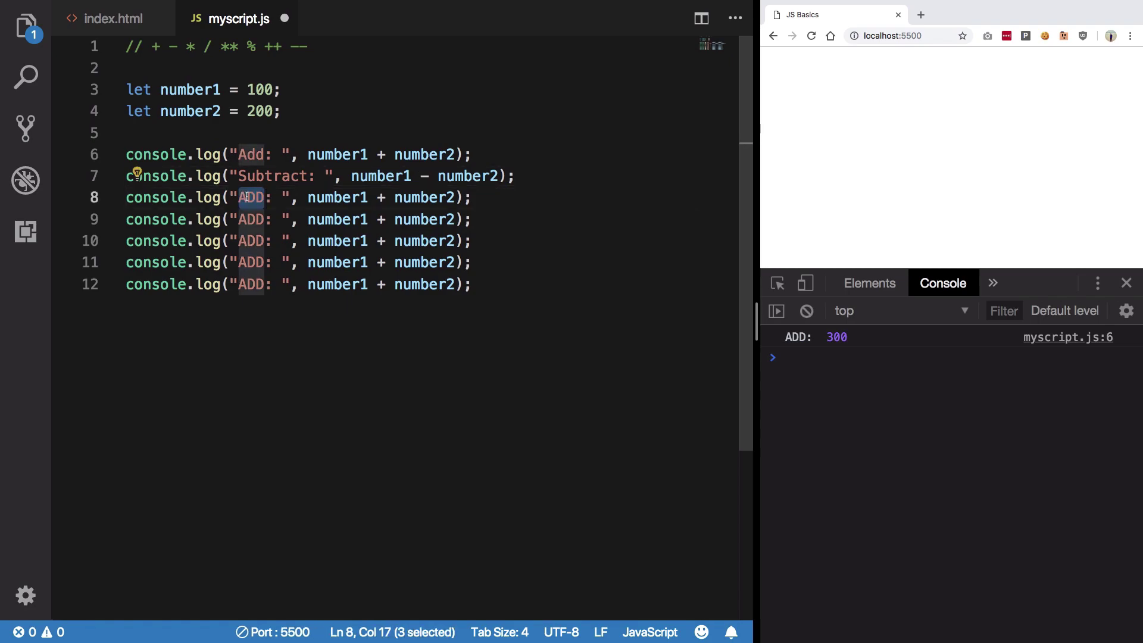
pyautogui.write('Multip')
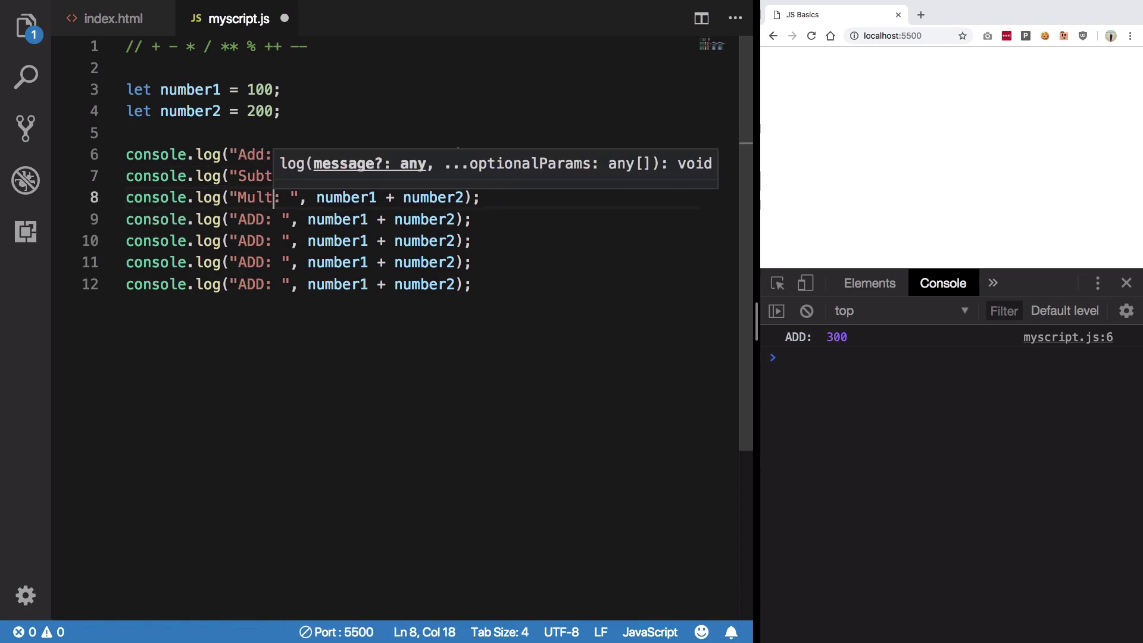
pyautogui.write('ly')
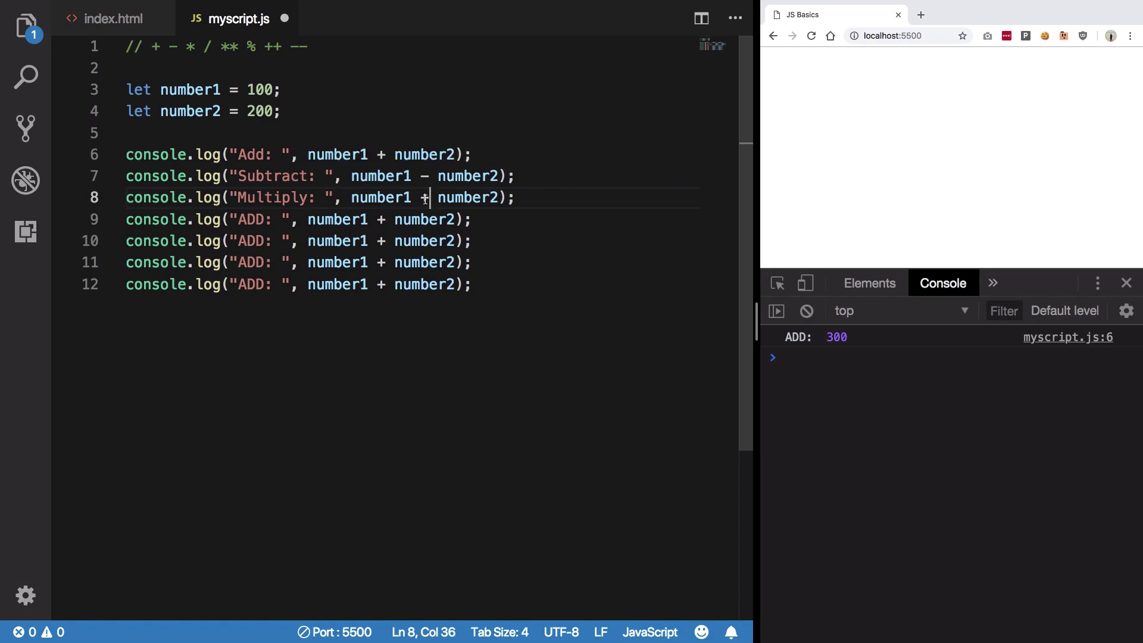
pyautogui.doubleClick(423, 197)
pyautogui.write('*&')
pyautogui.press('BackSpace')
# - Relabel line 9 as Divide so it logs number2 / number1
pyautogui.doubleClick(254, 219)
pyautogui.write('Divide')
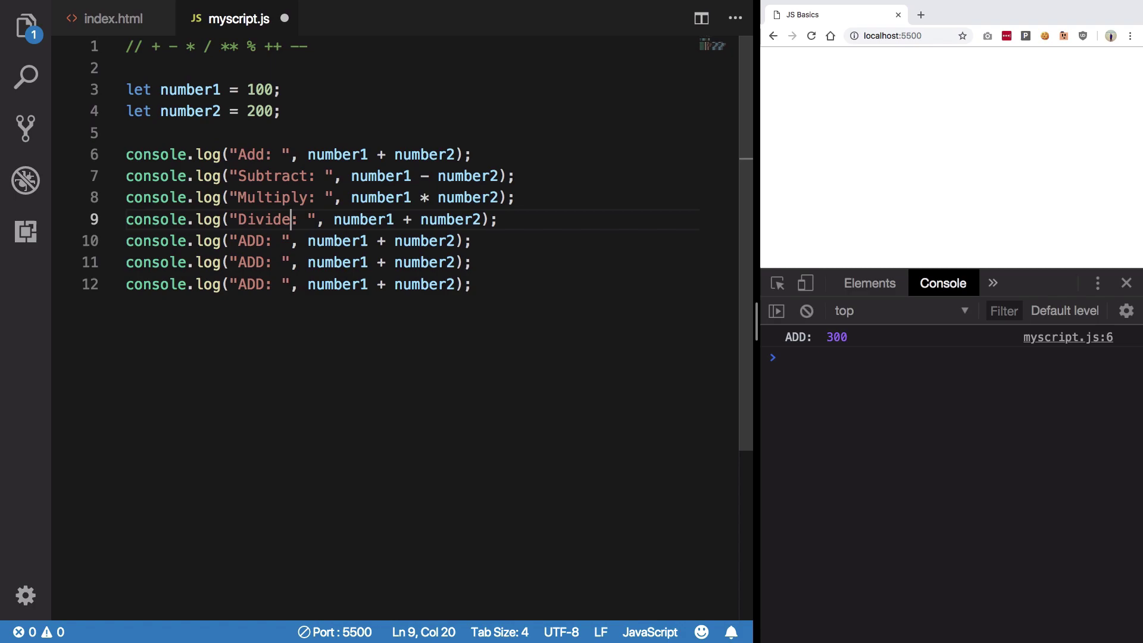
pyautogui.doubleClick(364, 219)
pyautogui.write('number')
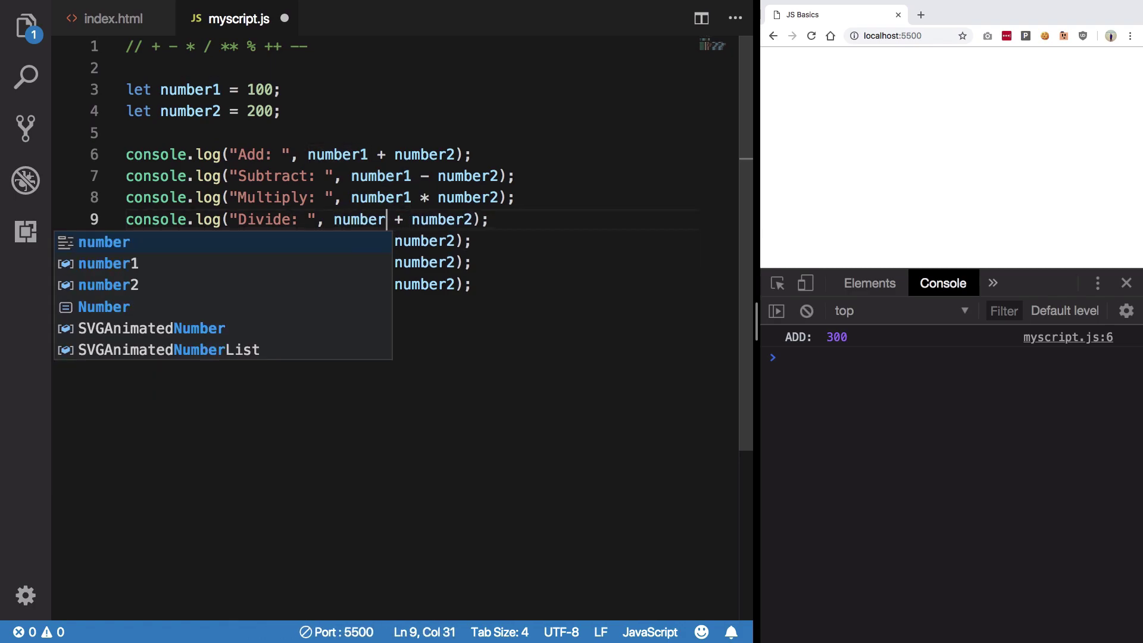
pyautogui.write('2')
pyautogui.press('Escape')
pyautogui.doubleClick(406, 219)
pyautogui.write('/')
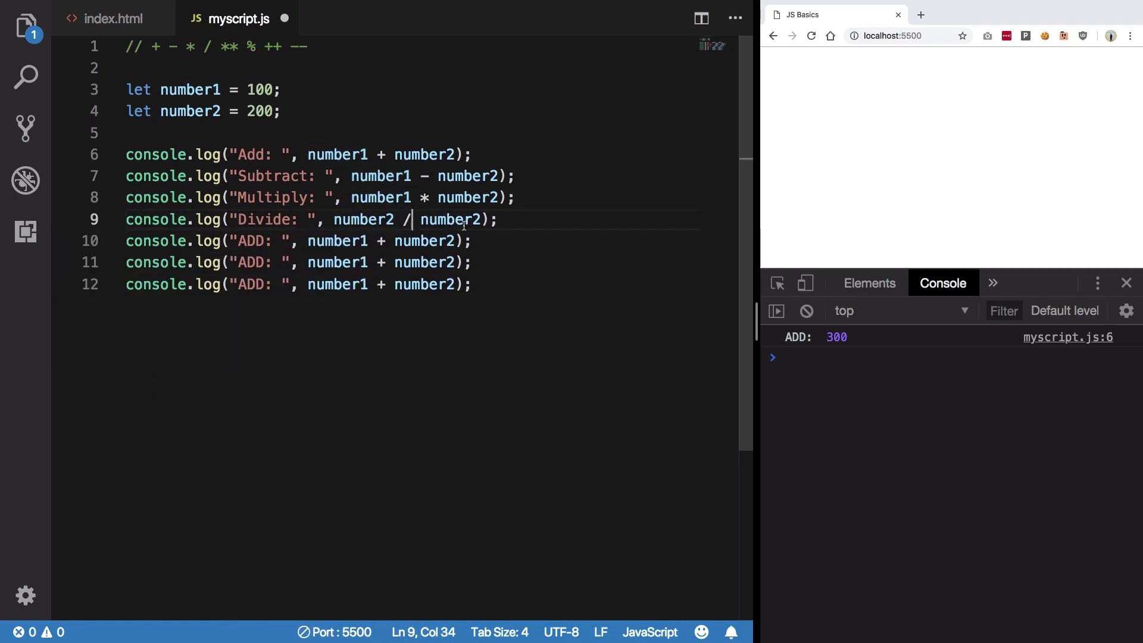
pyautogui.hotkey('ctrl', 'Right')
pyautogui.press('BackSpace')
pyautogui.write('1')
pyautogui.press('Escape')
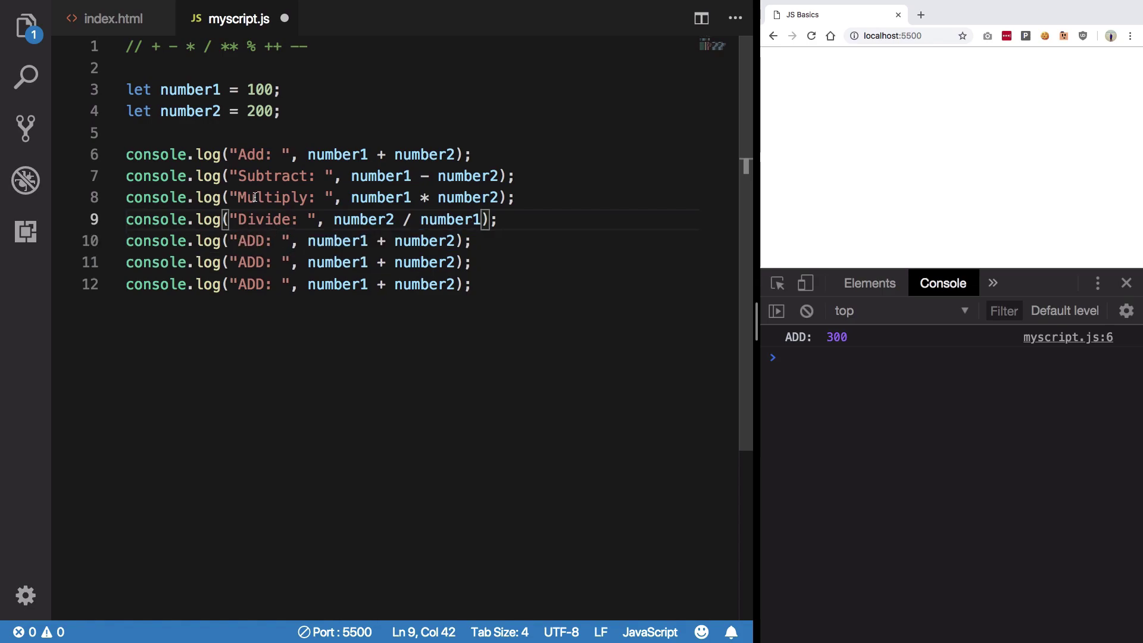
# - Rename line 10's ADD label to Exponentation and select its + number2 part
pyautogui.click(255, 197)
pyautogui.doubleClick(253, 240)
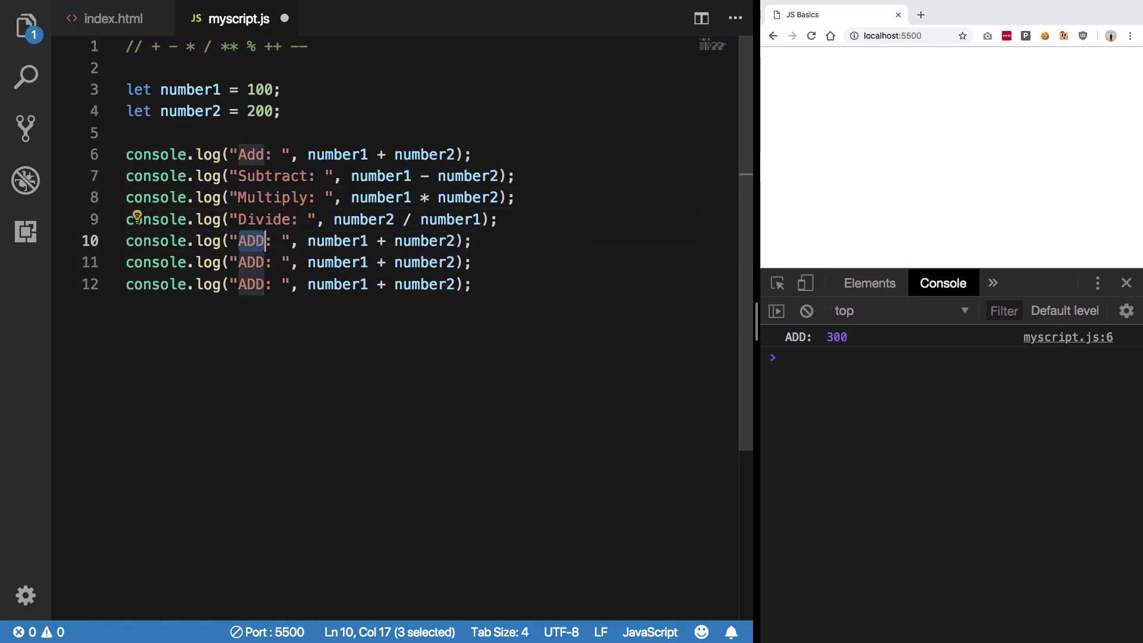
pyautogui.write('Exponentation')
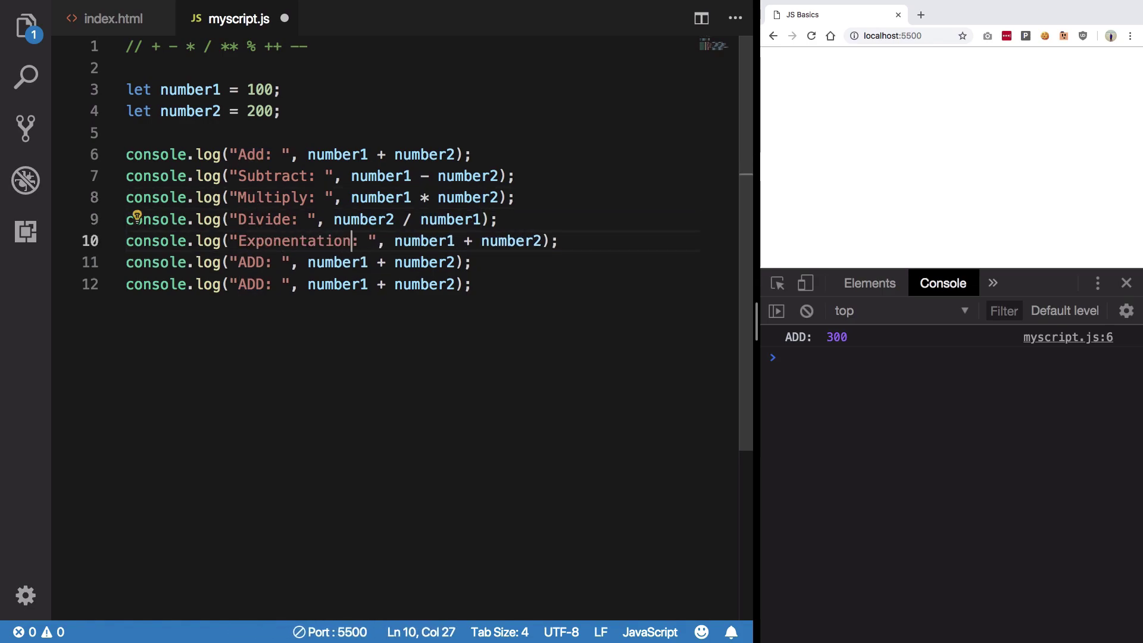
pyautogui.click(548, 240)
pyautogui.moveTo(543, 240); pyautogui.dragTo(396, 240)
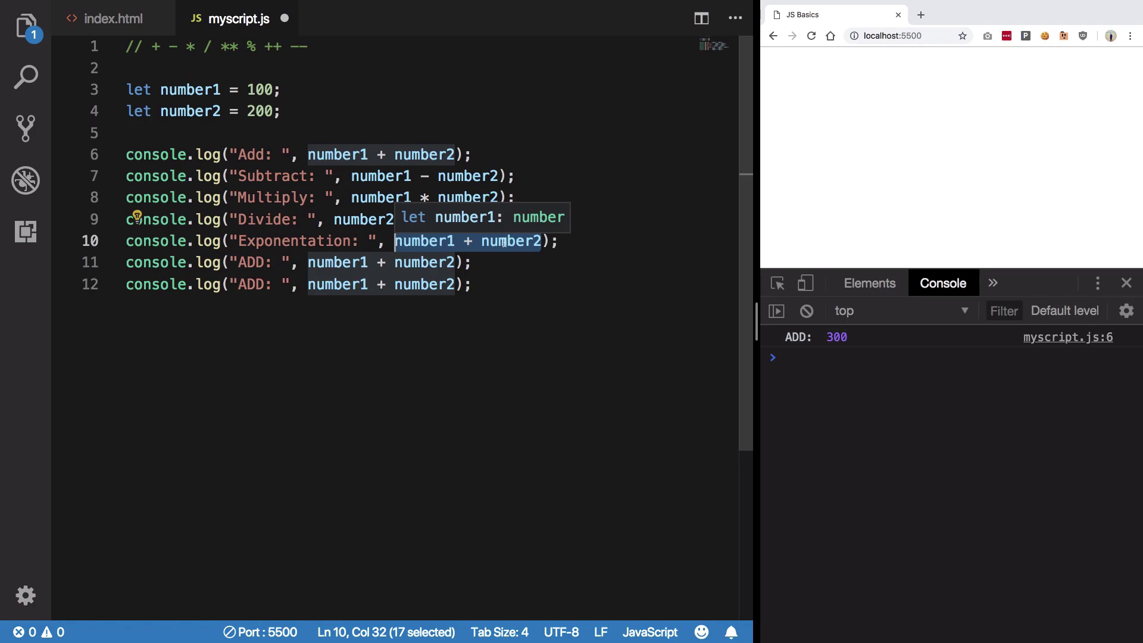
pyautogui.press('End')
pyautogui.write('// a')
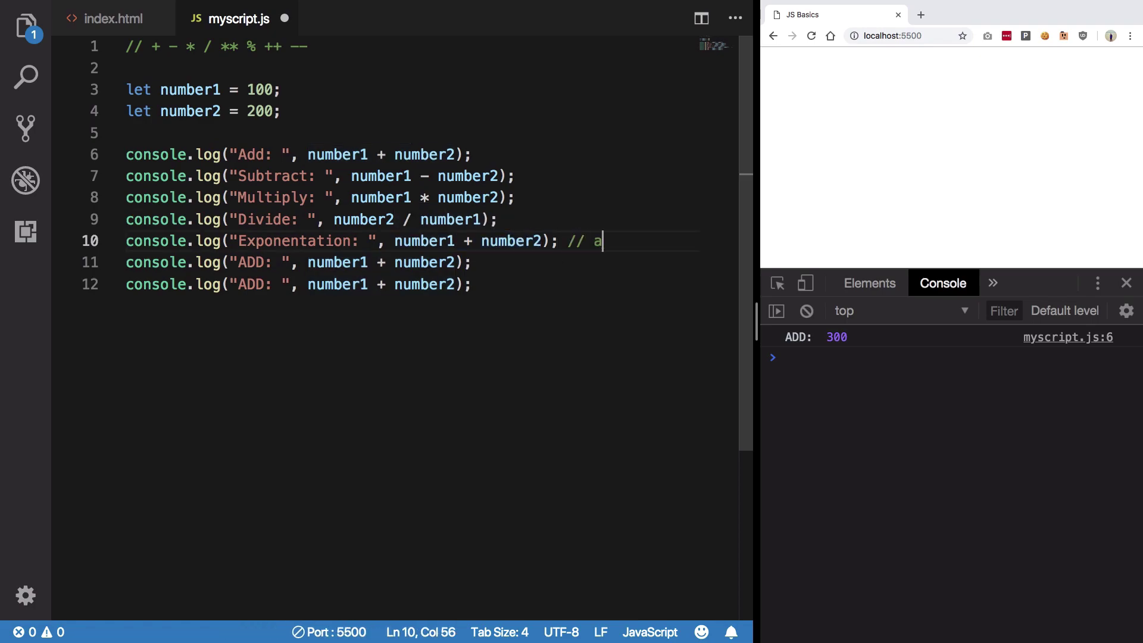
pyautogui.write('^b = a*')
pyautogui.write('a*a*..')
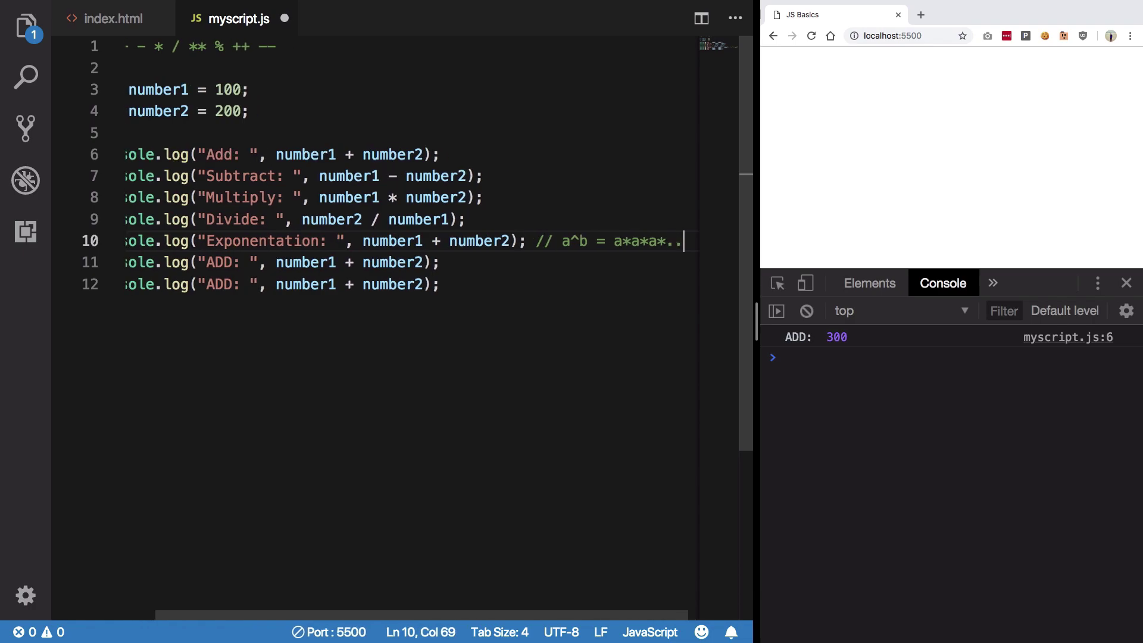
pyautogui.write('.b')
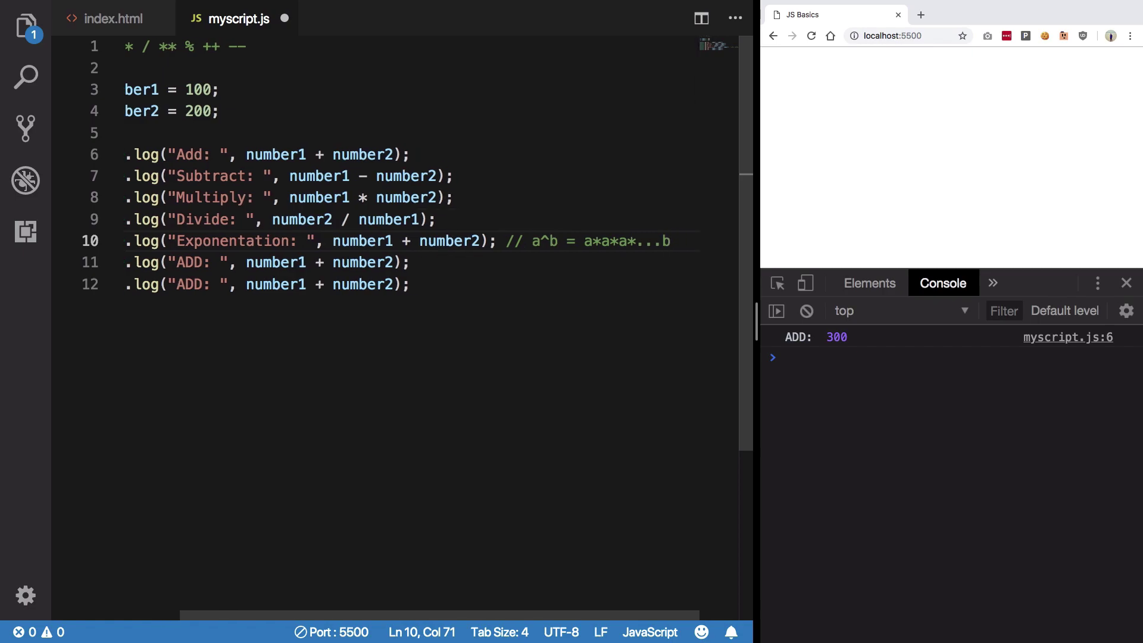
# - Delete line 10's explanatory comment and leftover + number2, leaving number1**2
pyautogui.moveTo(673, 241); pyautogui.dragTo(498, 241)
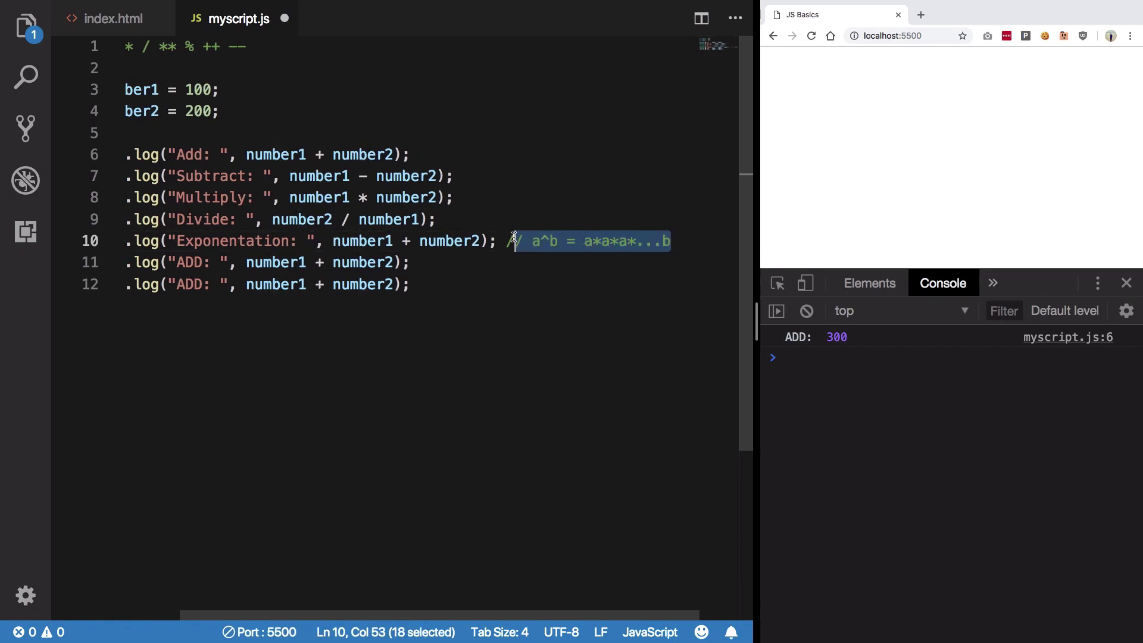
pyautogui.press('BackSpace')
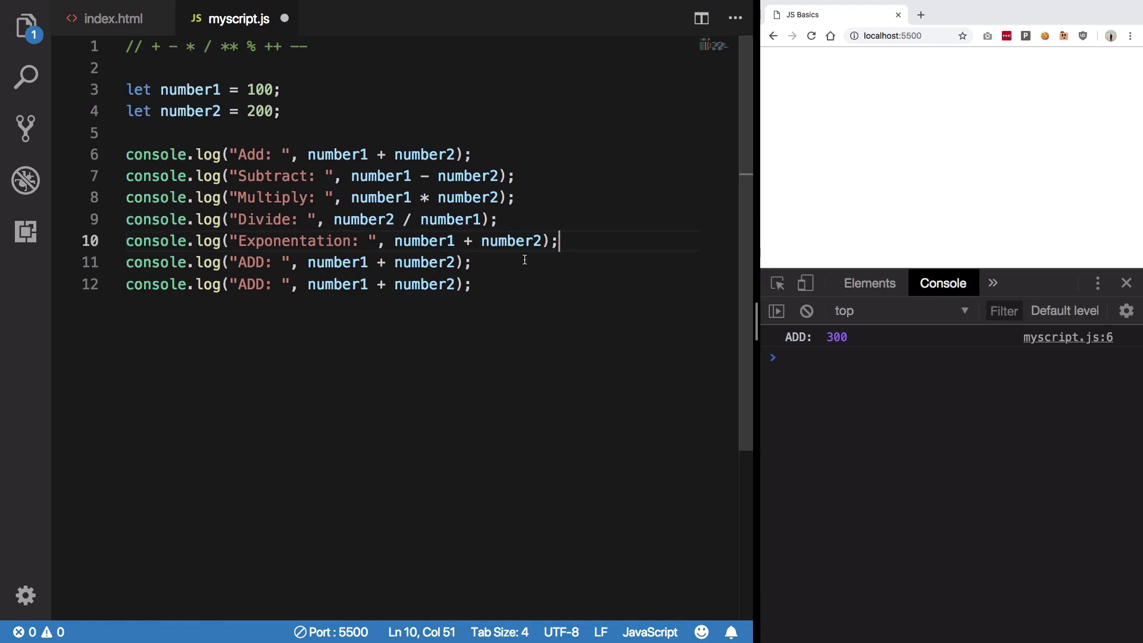
pyautogui.click(475, 242)
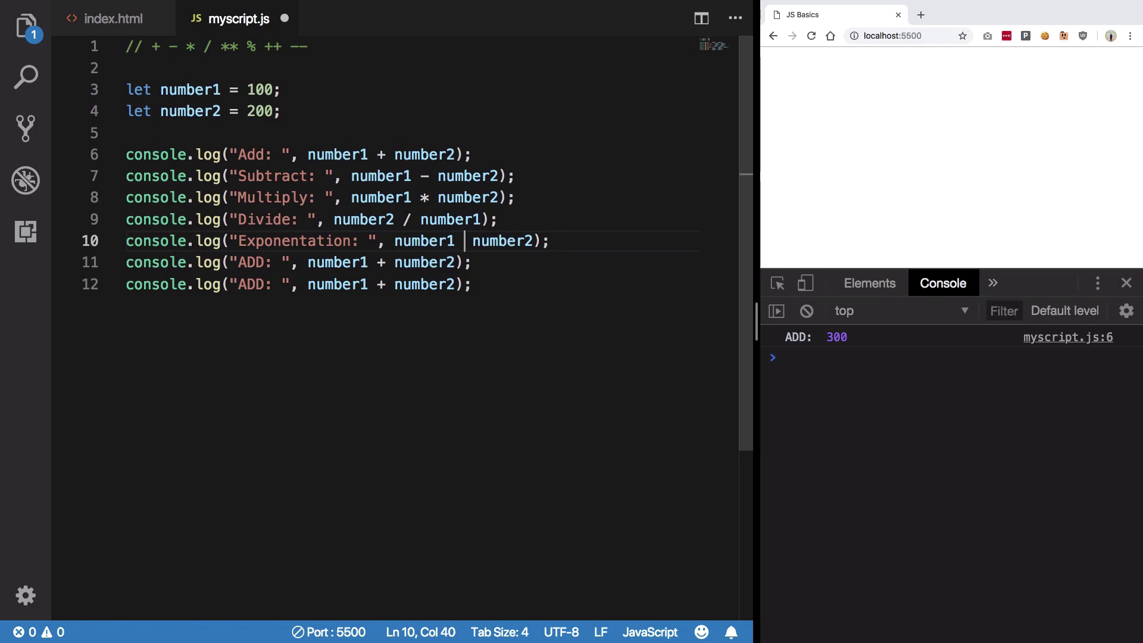
pyautogui.press('BackSpace')
pyautogui.press('BackSpace')
pyautogui.write('**2')
pyautogui.doubleClick(556, 241)
pyautogui.press('BackSpace')
pyautogui.press('BackSpace')
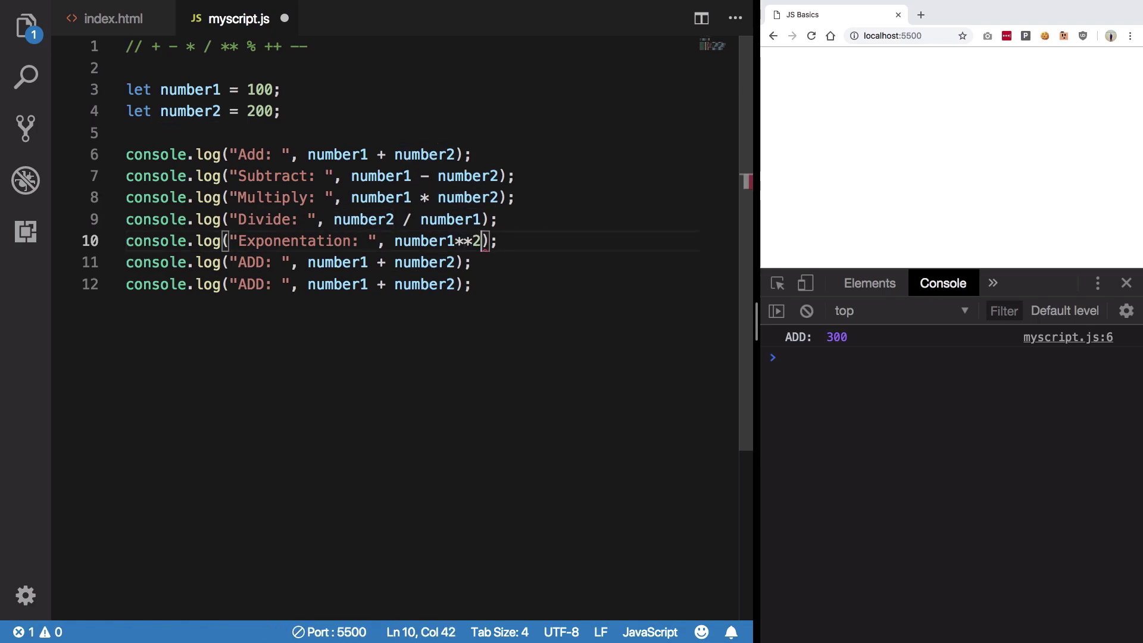
# - Erase the half-typed trailing comment on line 10
pyautogui.press('End')
pyautogui.write('// nu')
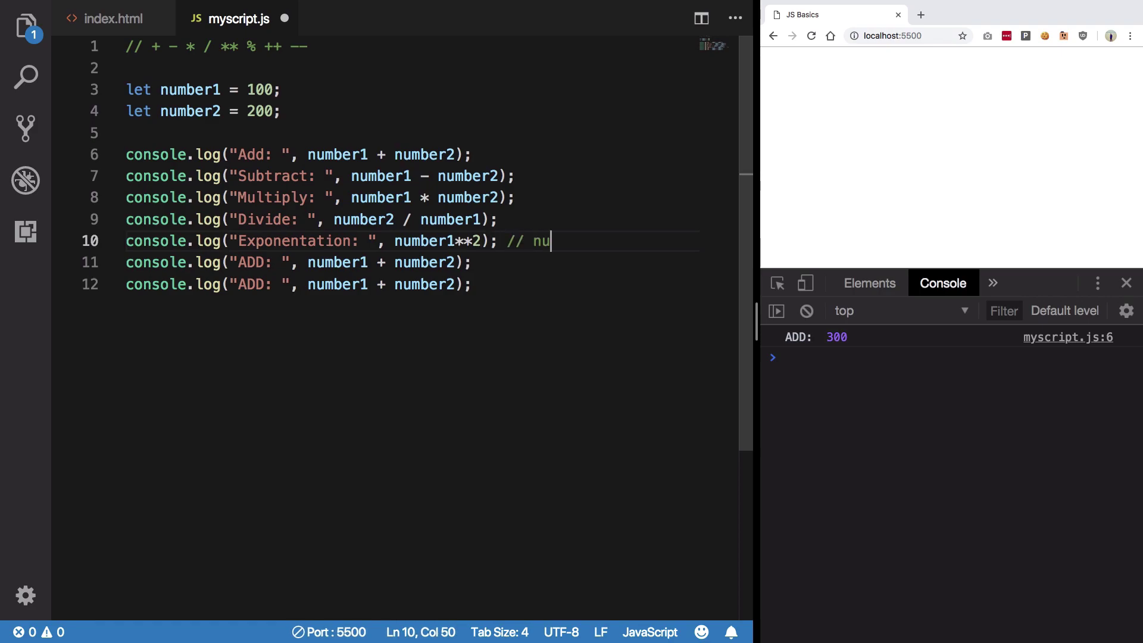
pyautogui.write('mber1*num')
pyautogui.write('ber1')
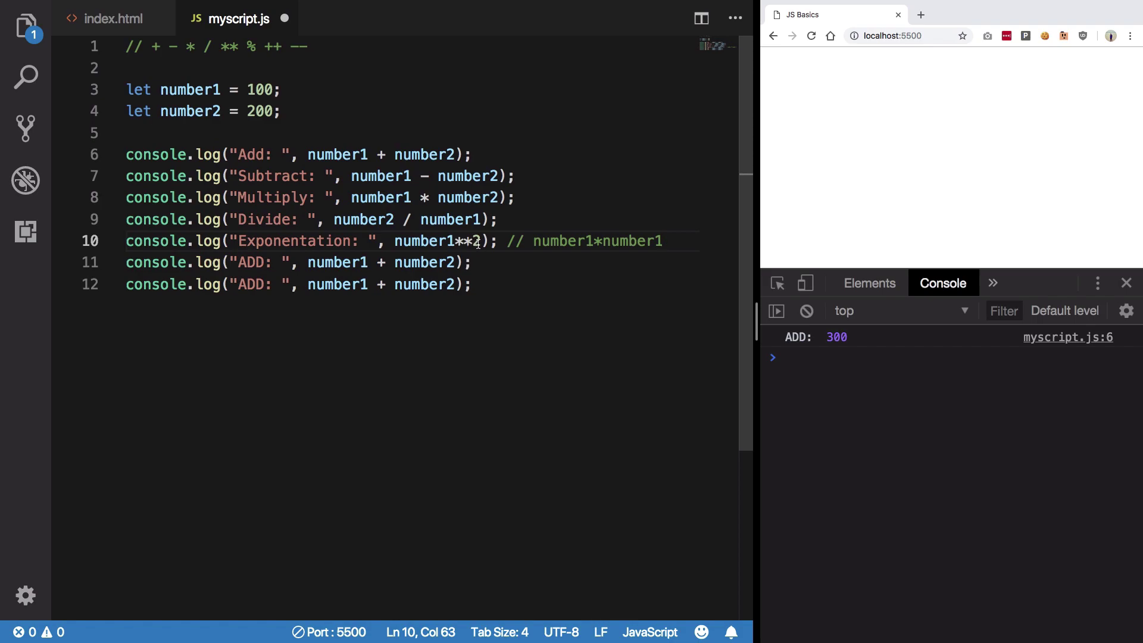
pyautogui.write('*number')
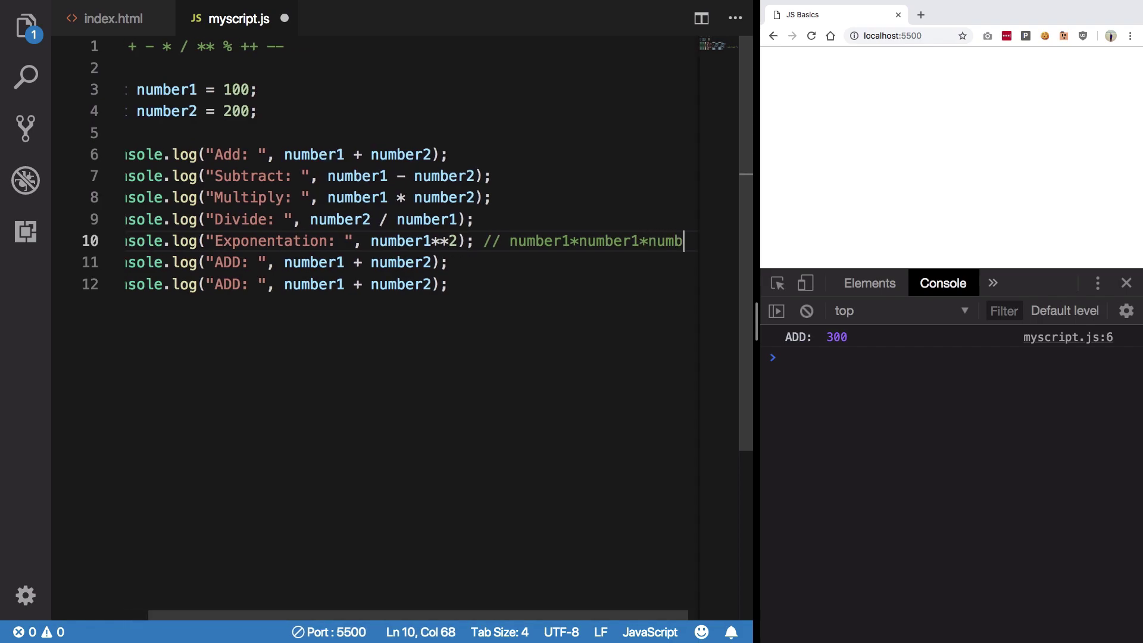
pyautogui.write('`')
pyautogui.press('BackSpace')
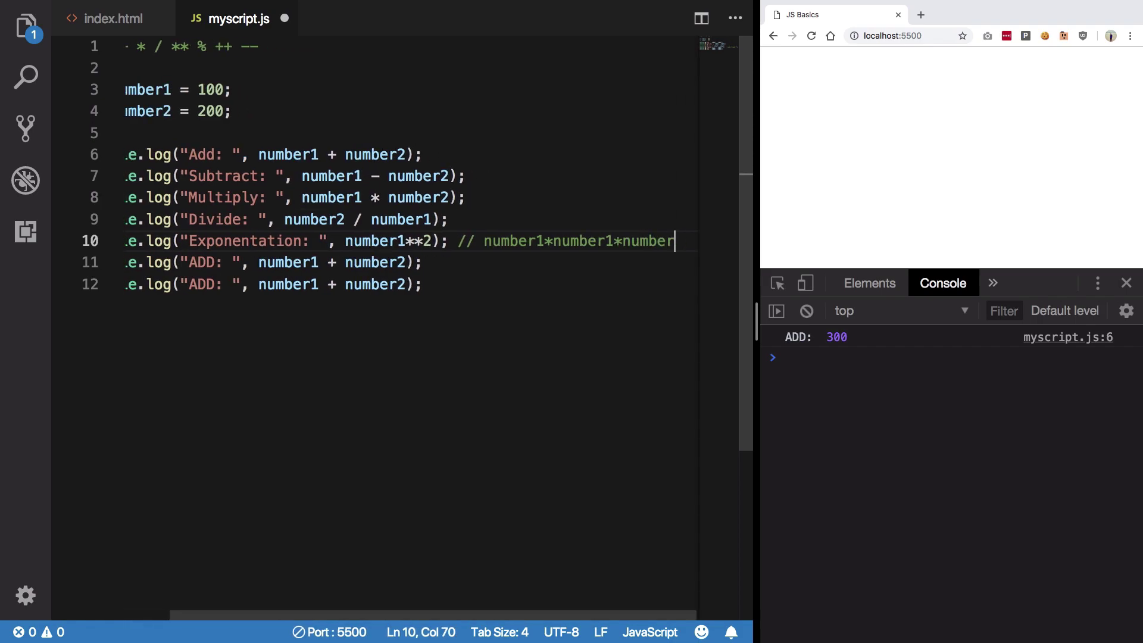
pyautogui.press('BackSpace')
pyautogui.press('BackSpace')
pyautogui.press('BackSpace')
pyautogui.press('BackSpace')
pyautogui.press('BackSpace')
pyautogui.press('BackSpace')
pyautogui.press('BackSpace')
pyautogui.press('BackSpace')
pyautogui.press('BackSpace')
pyautogui.press('BackSpace')
pyautogui.press('BackSpace')
pyautogui.press('BackSpace')
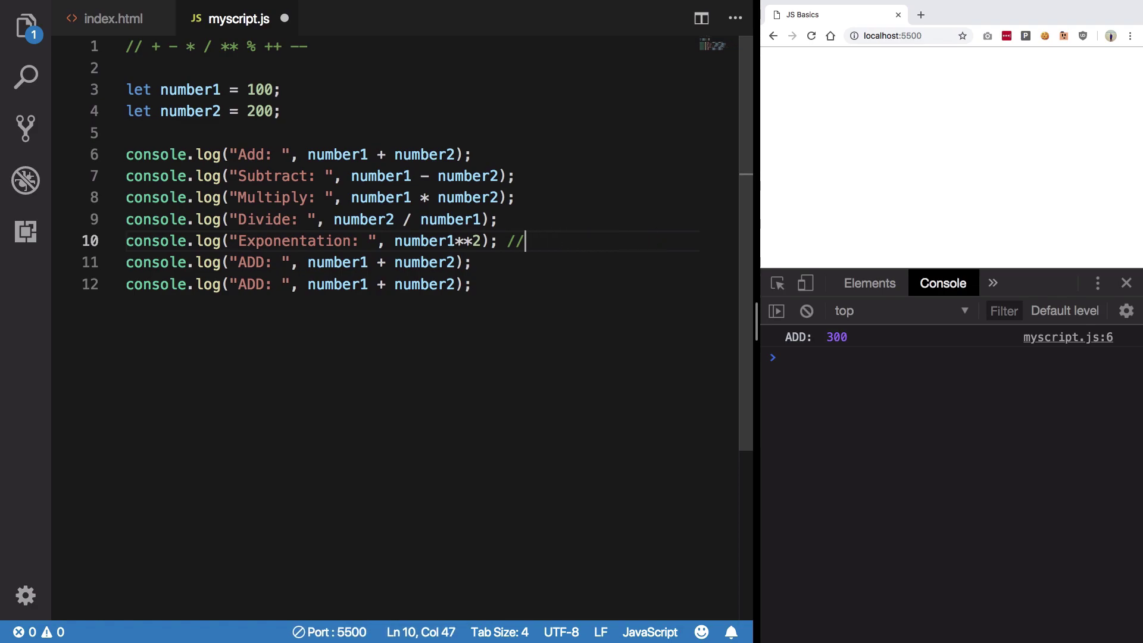
pyautogui.press('BackSpace')
pyautogui.press('BackSpace')
pyautogui.press('BackSpace')
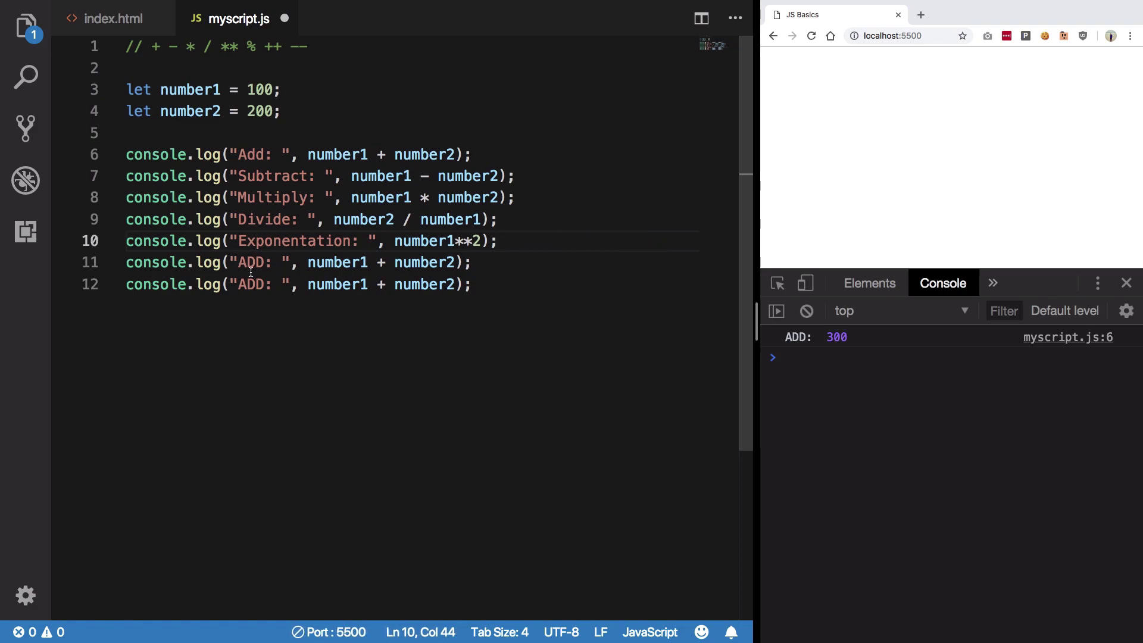
# - Make line 11 log ++number1 instead of the sum, labelled Increment
pyautogui.doubleClick(251, 265)
pyautogui.write('Incre')
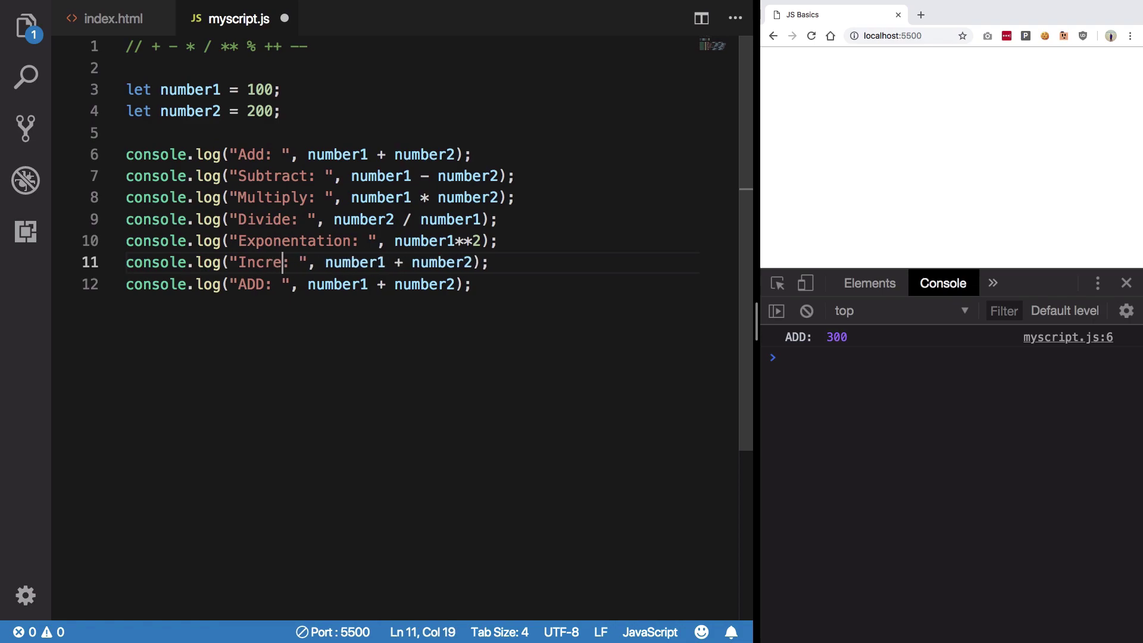
pyautogui.write('ment')
pyautogui.click(471, 286)
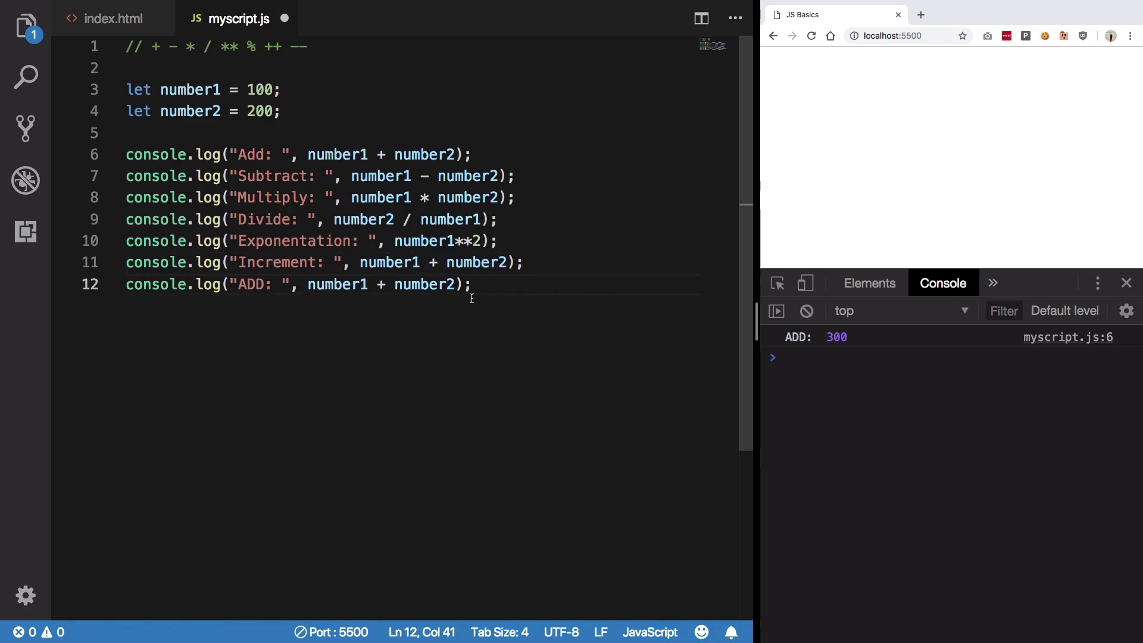
pyautogui.doubleClick(467, 261)
pyautogui.press('BackSpace')
pyautogui.press('BackSpace')
pyautogui.press('BackSpace')
pyautogui.write('++')
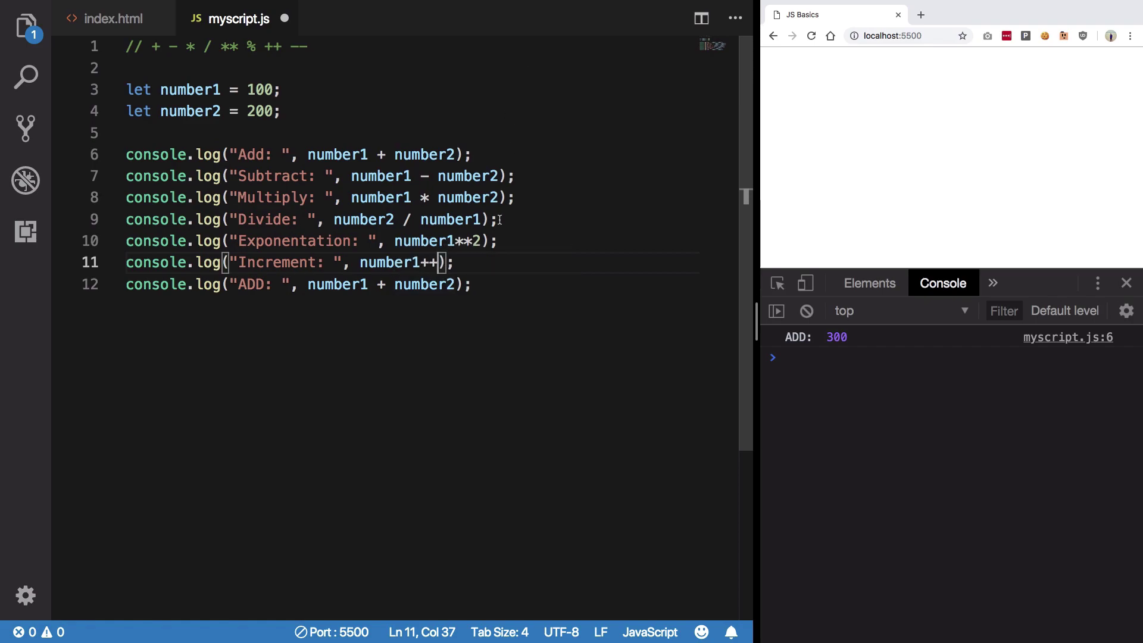
pyautogui.press('BackSpace')
pyautogui.press('BackSpace')
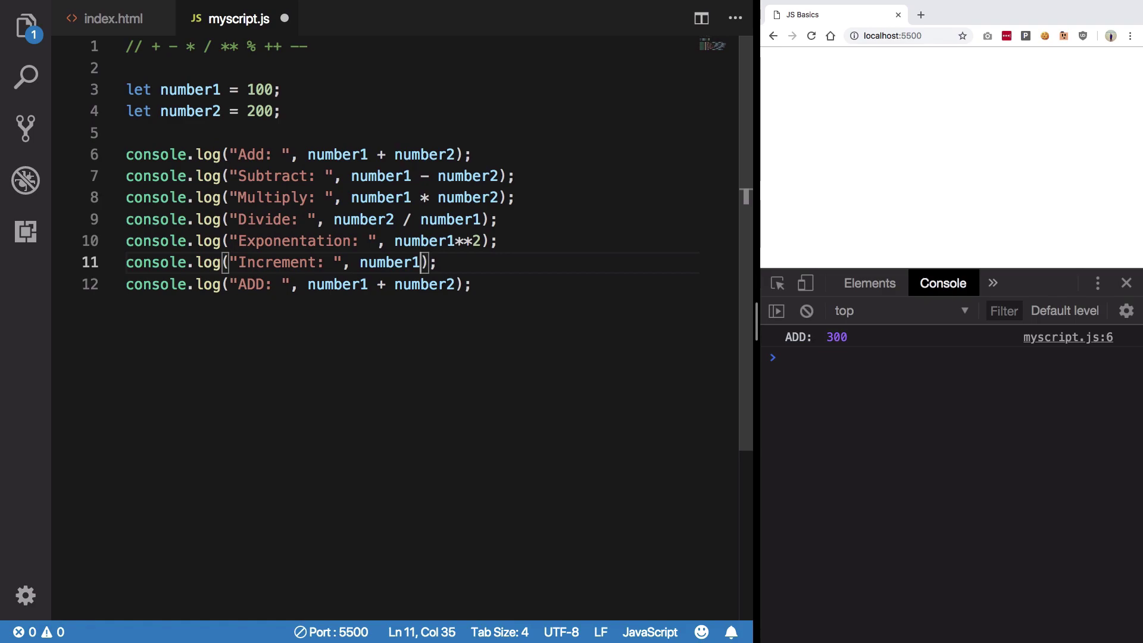
pyautogui.click(359, 262)
pyautogui.write('++')
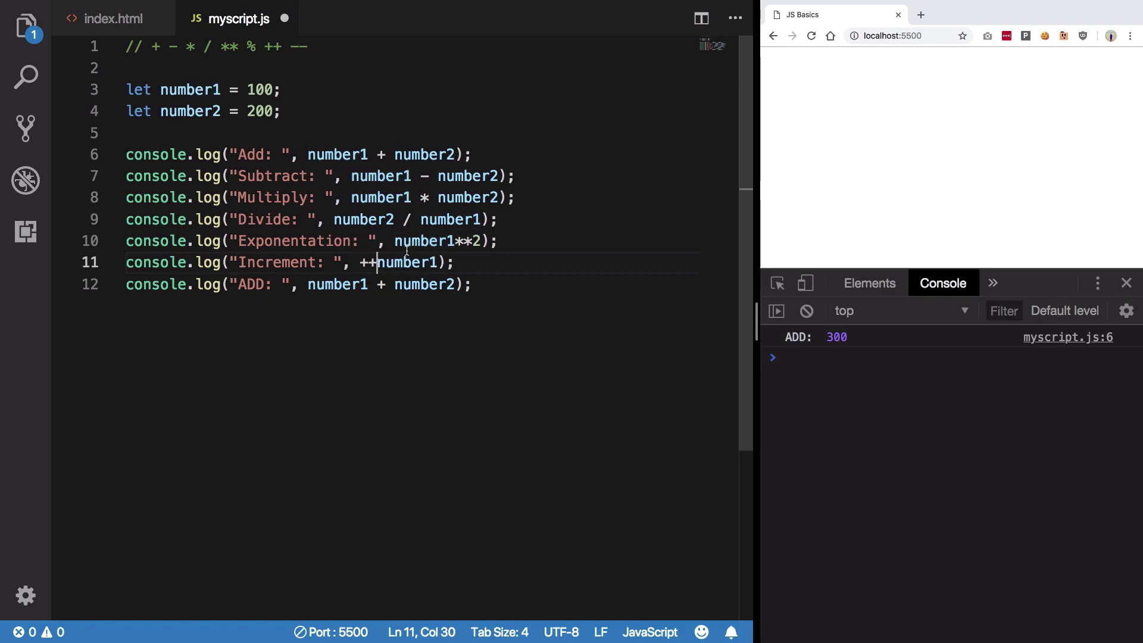
pyautogui.click(449, 240)
# - Relabel line 12 as Decrement, replace its sum with --number1, and save
pyautogui.click(449, 284)
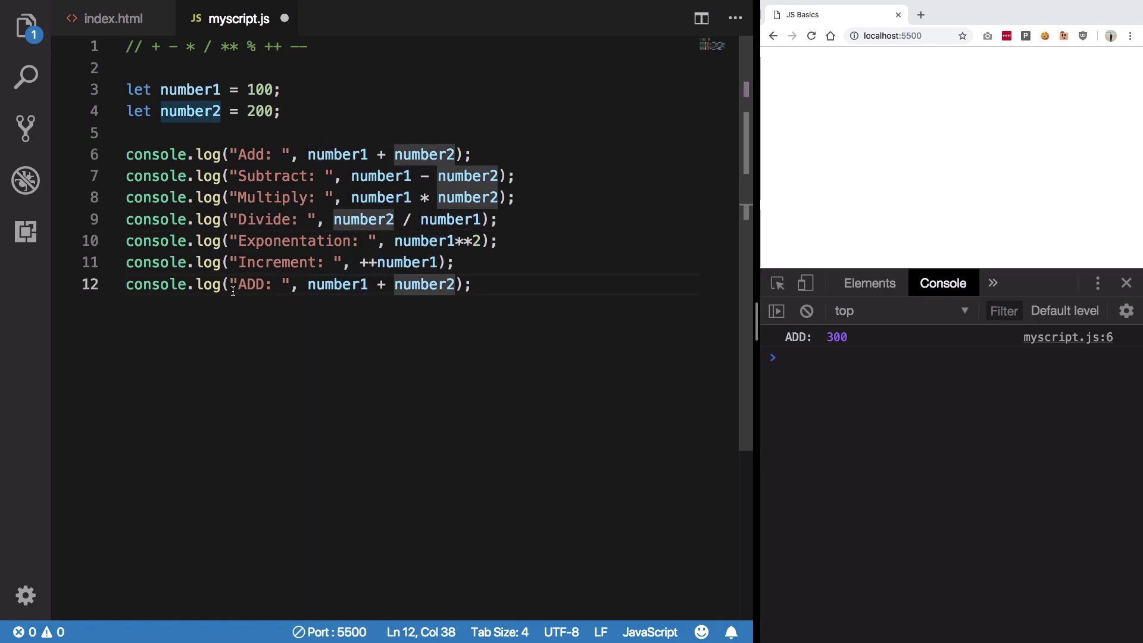
pyautogui.click(259, 285)
pyautogui.press('BackSpace')
pyautogui.press('BackSpace')
pyautogui.write('Dr')
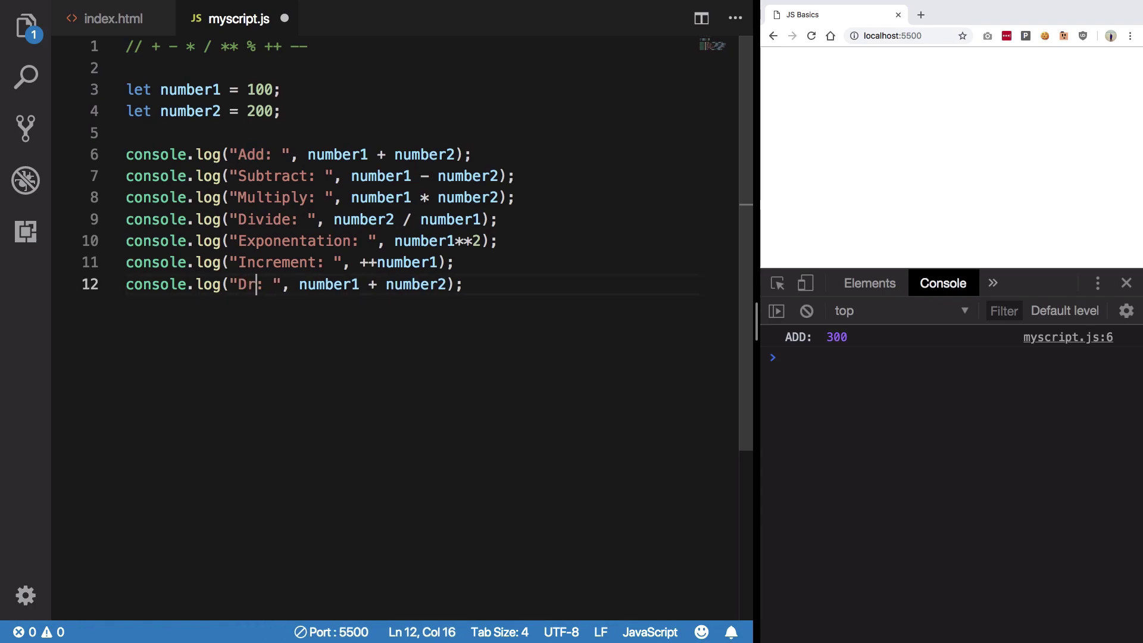
pyautogui.write('crement')
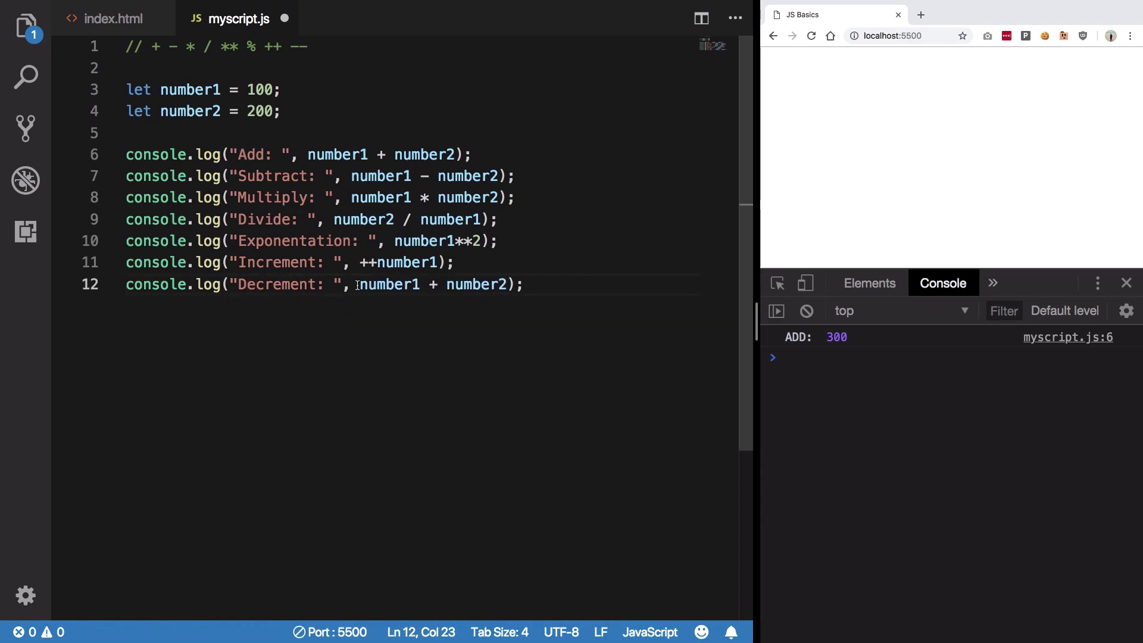
pyautogui.moveTo(358, 284); pyautogui.dragTo(515, 284)
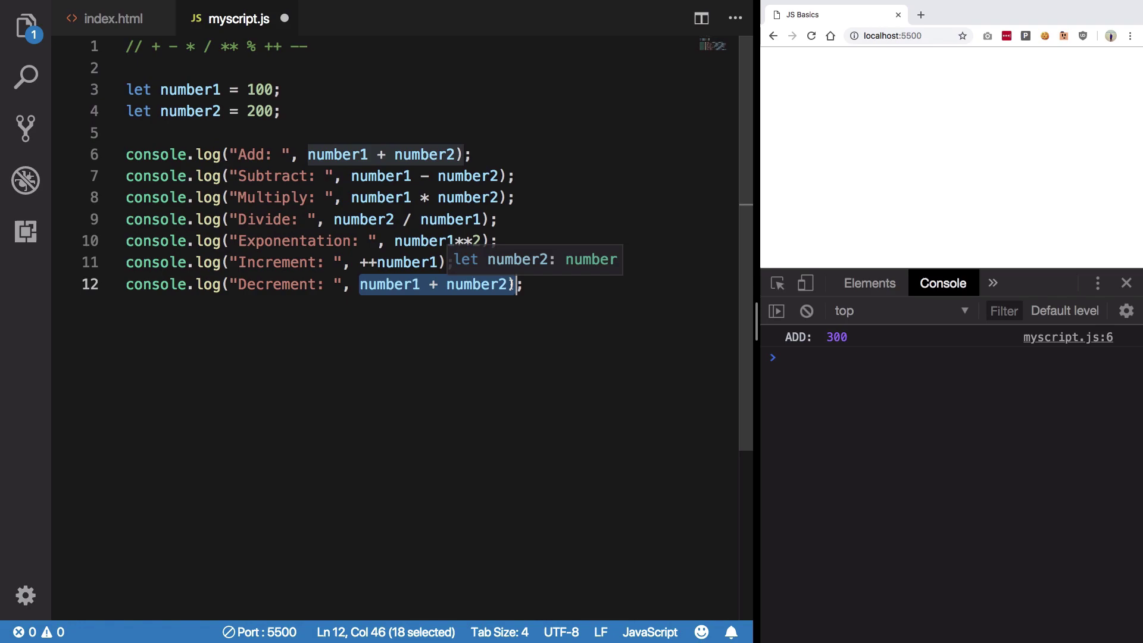
pyautogui.write('--number1')
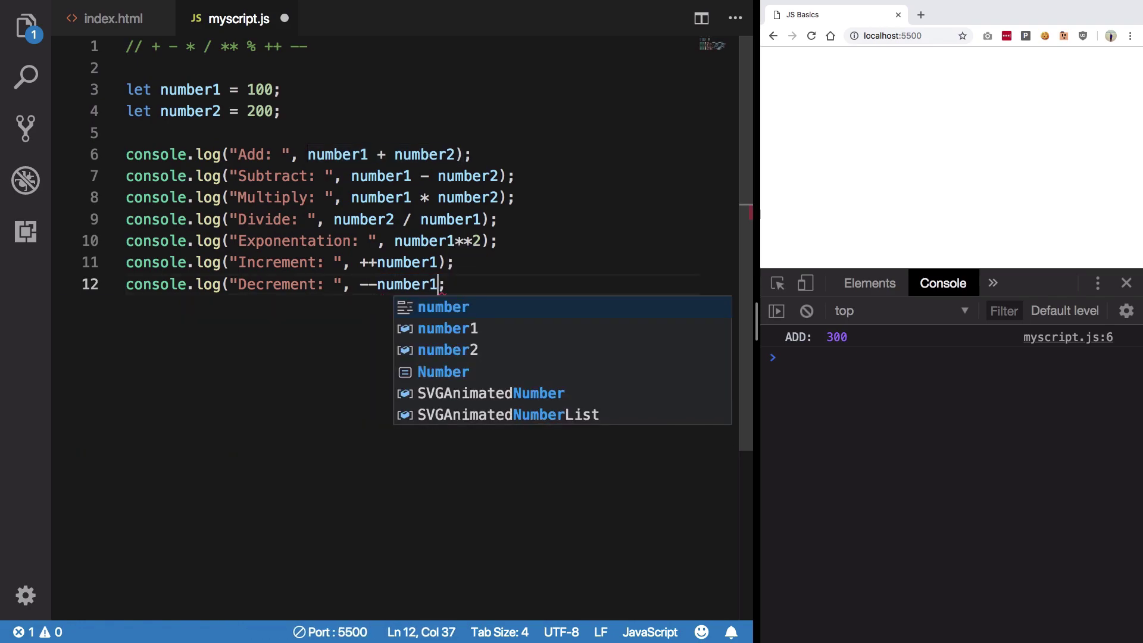
pyautogui.write(')')
pyautogui.press('End')
pyautogui.hotkey('ctrl', 's')
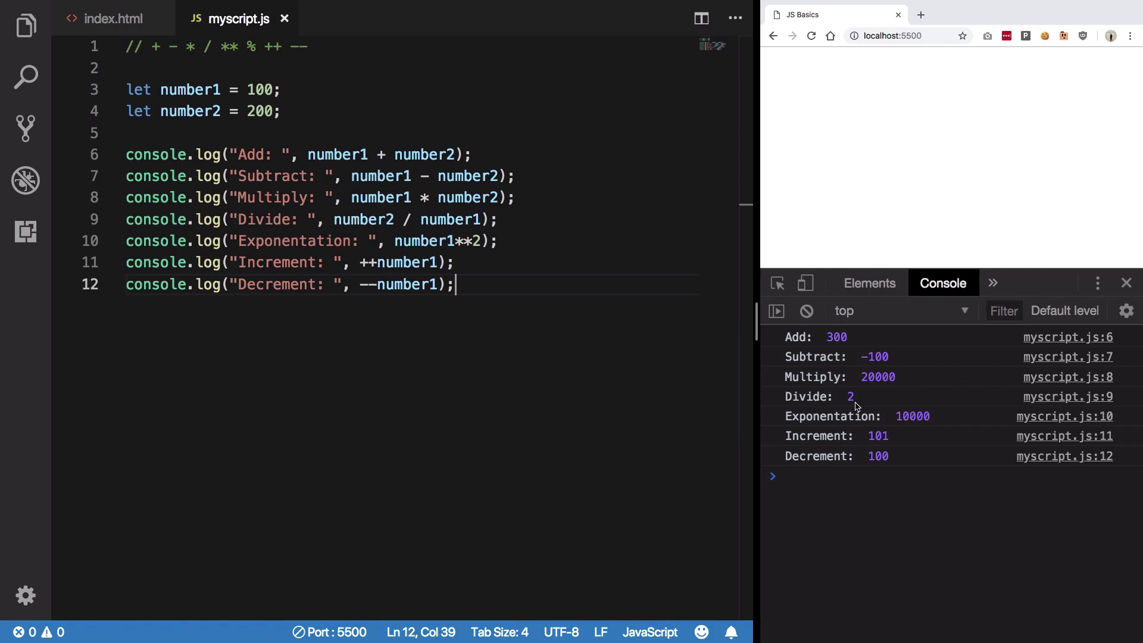
pyautogui.doubleClick(911, 418)
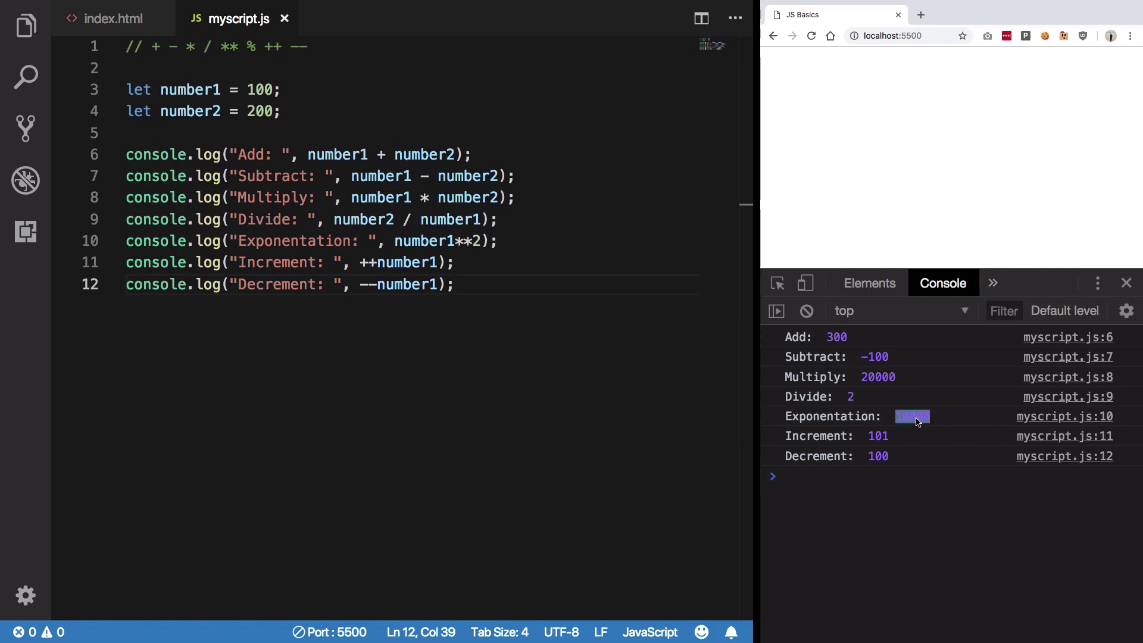
pyautogui.click(892, 434)
pyautogui.click(359, 241)
pyautogui.click(368, 262)
pyautogui.doubleClick(364, 263)
pyautogui.click(429, 310)
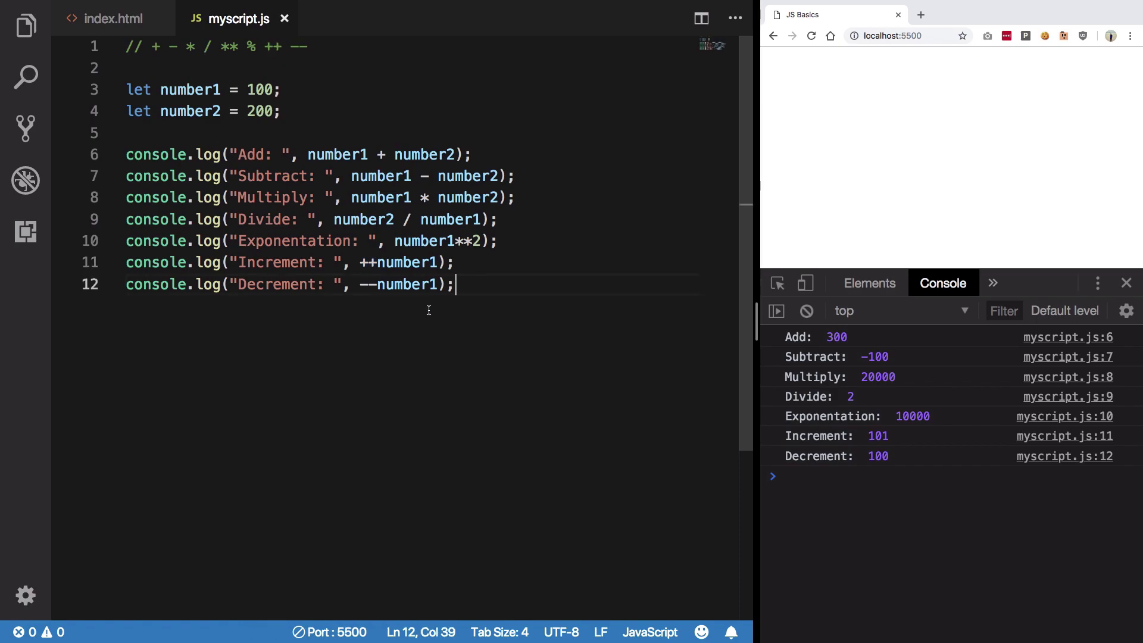
pyautogui.doubleClick(418, 262)
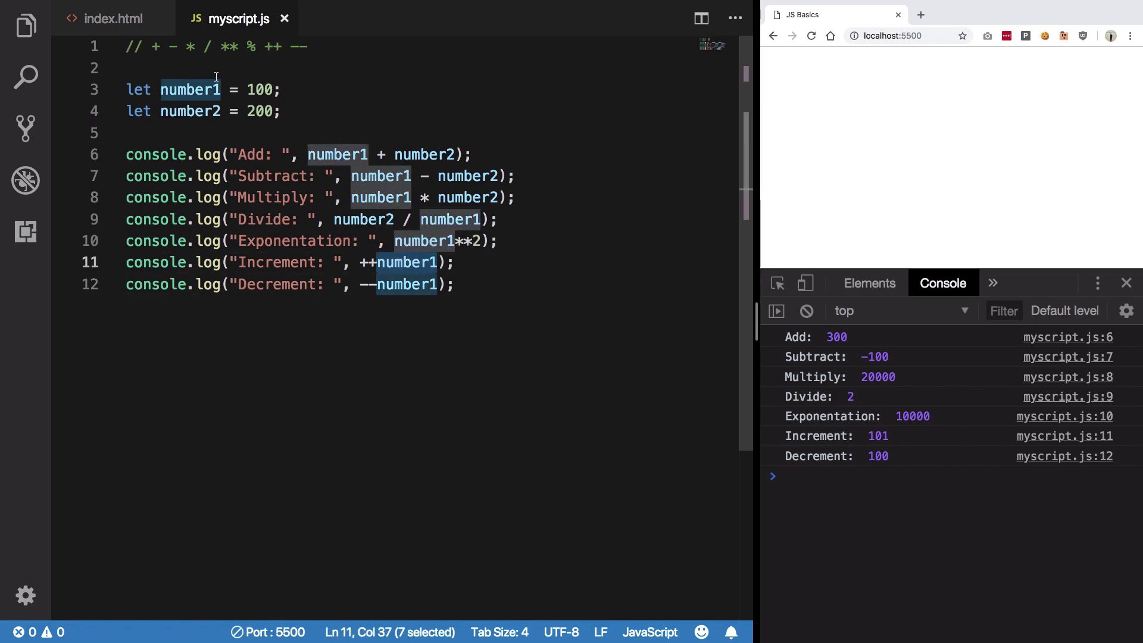
pyautogui.doubleClick(189, 89)
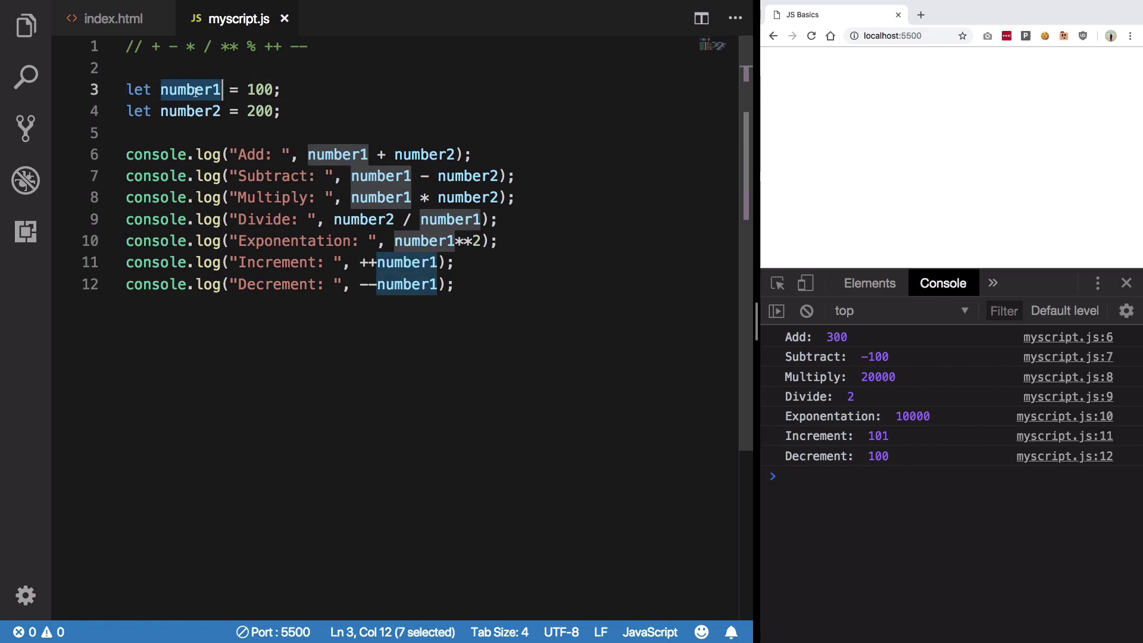
pyautogui.click(282, 107)
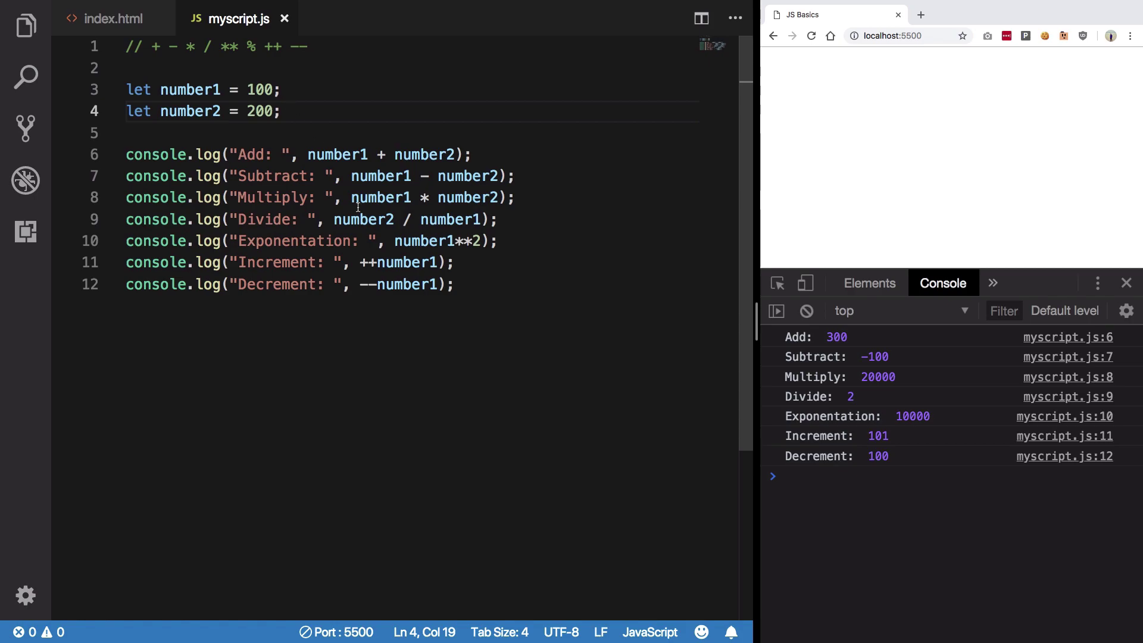
# - Change line 11's ++number1 to number1 + 1 and save
pyautogui.click(375, 261)
pyautogui.press('BackSpace')
pyautogui.press('BackSpace')
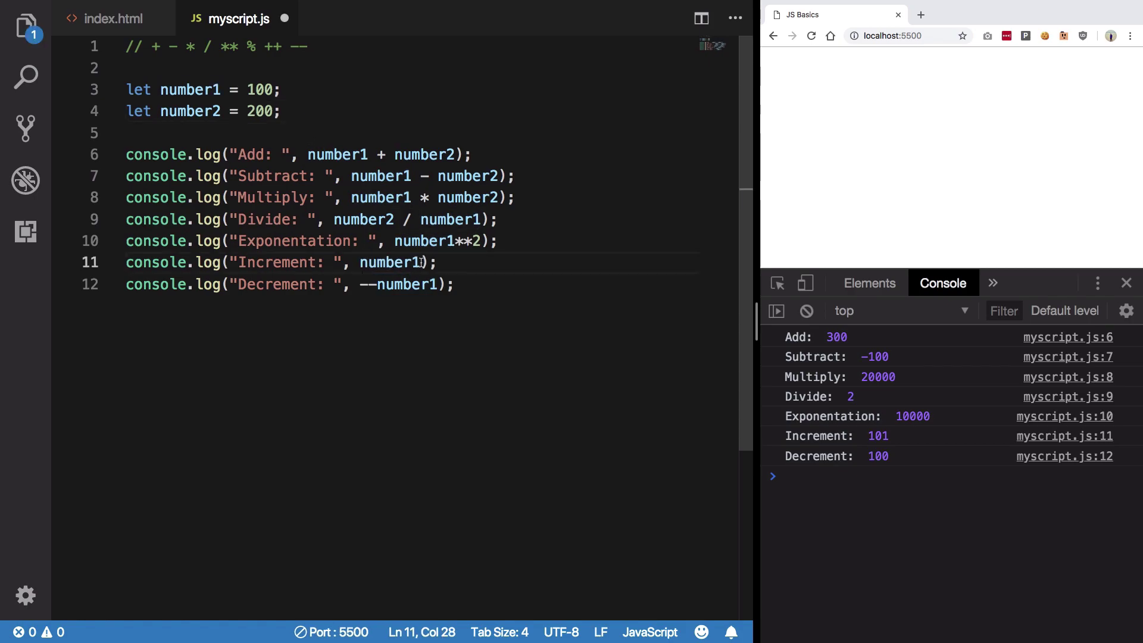
pyautogui.write('+ 1')
pyautogui.hotkey('ctrl', 's')
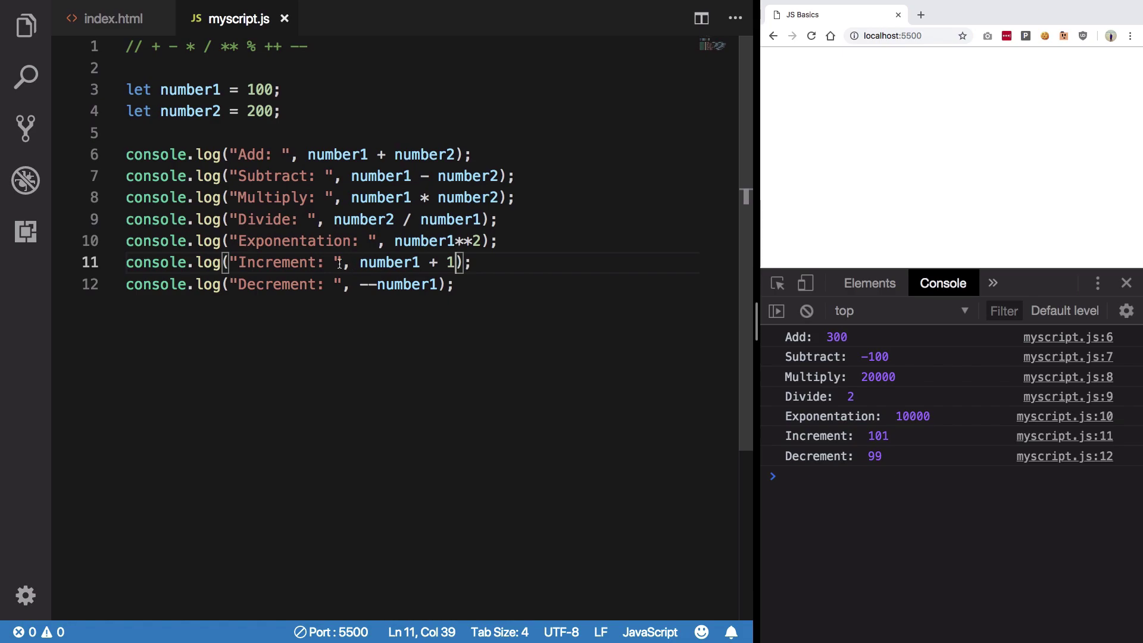
pyautogui.moveTo(408, 285)
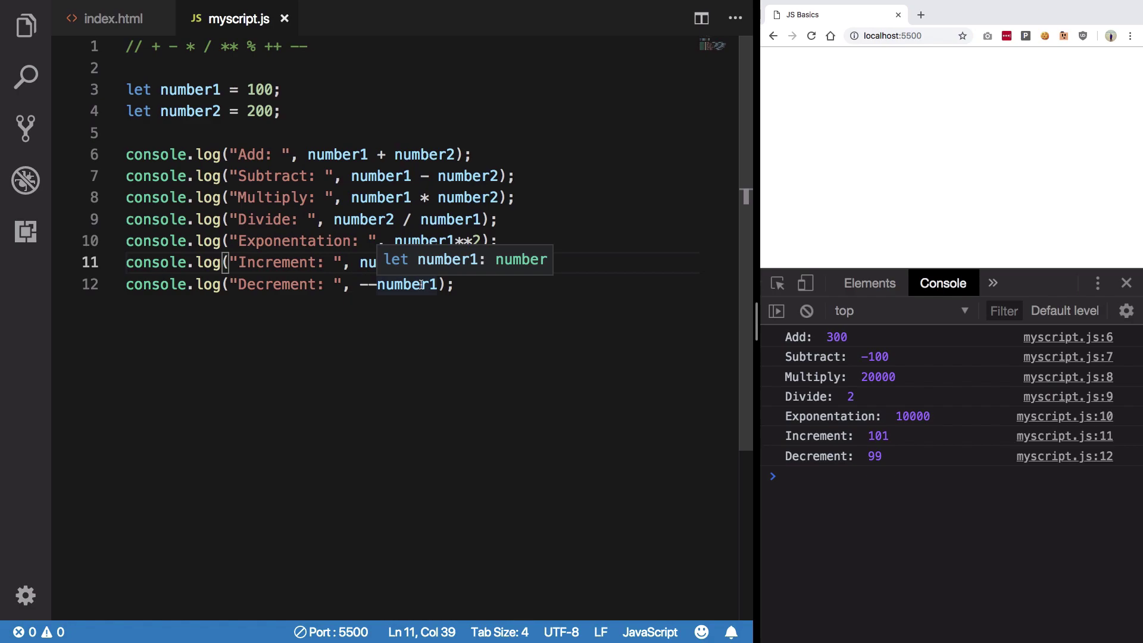
# - Inspect number1 on lines 11–12 and its initial value 100 on line 3
pyautogui.click(423, 288)
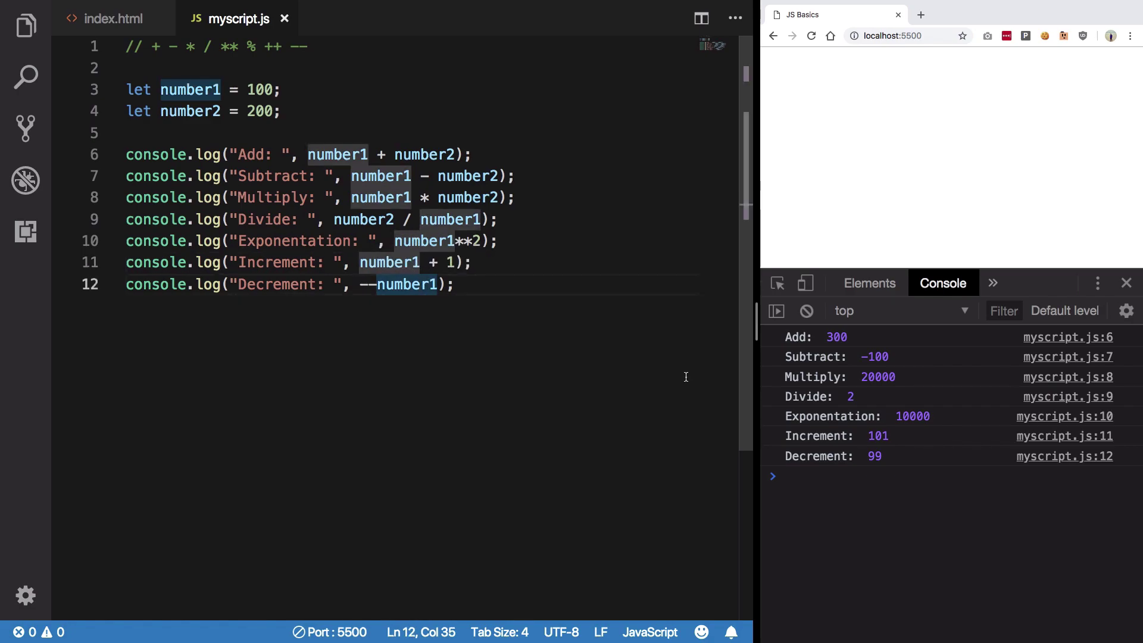
pyautogui.click(434, 304)
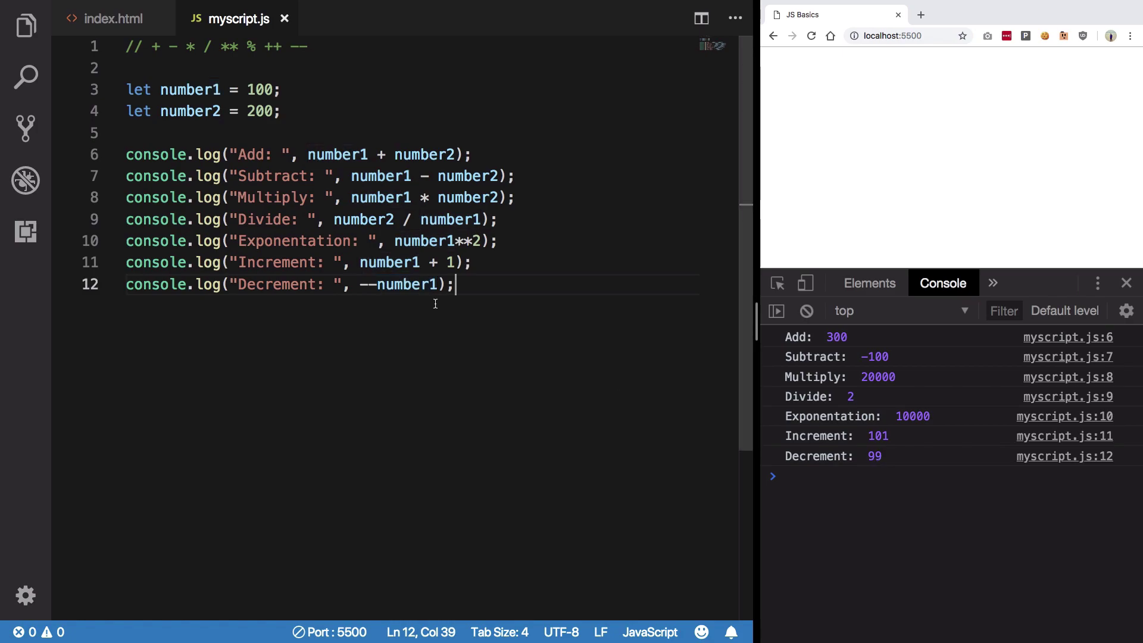
pyautogui.moveTo(389, 262)
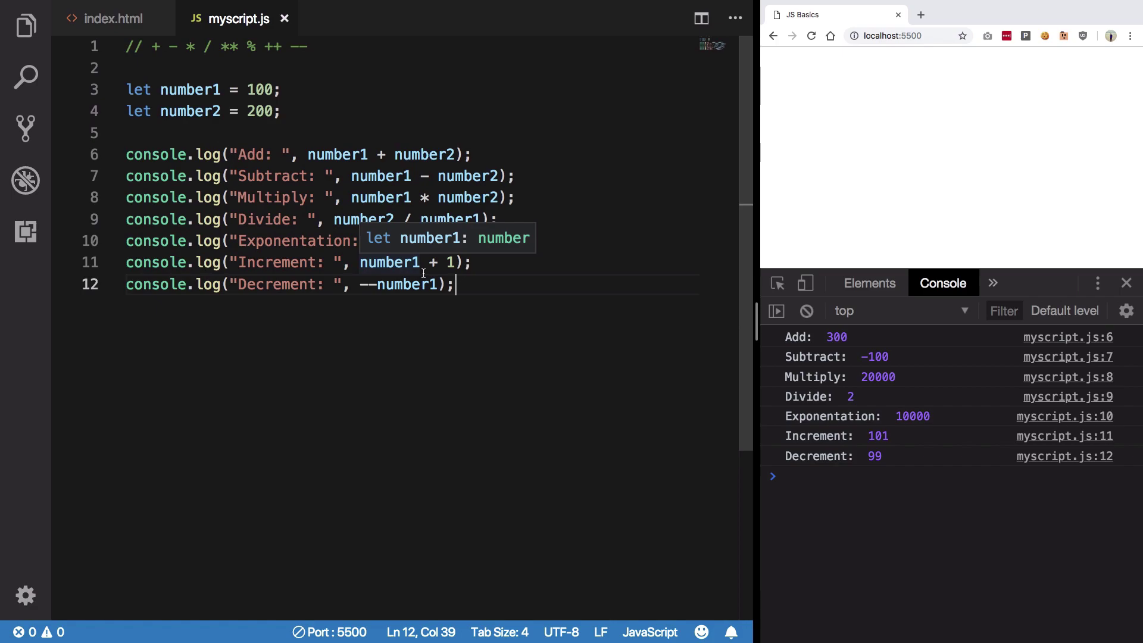
pyautogui.click(423, 262)
pyautogui.doubleClick(260, 90)
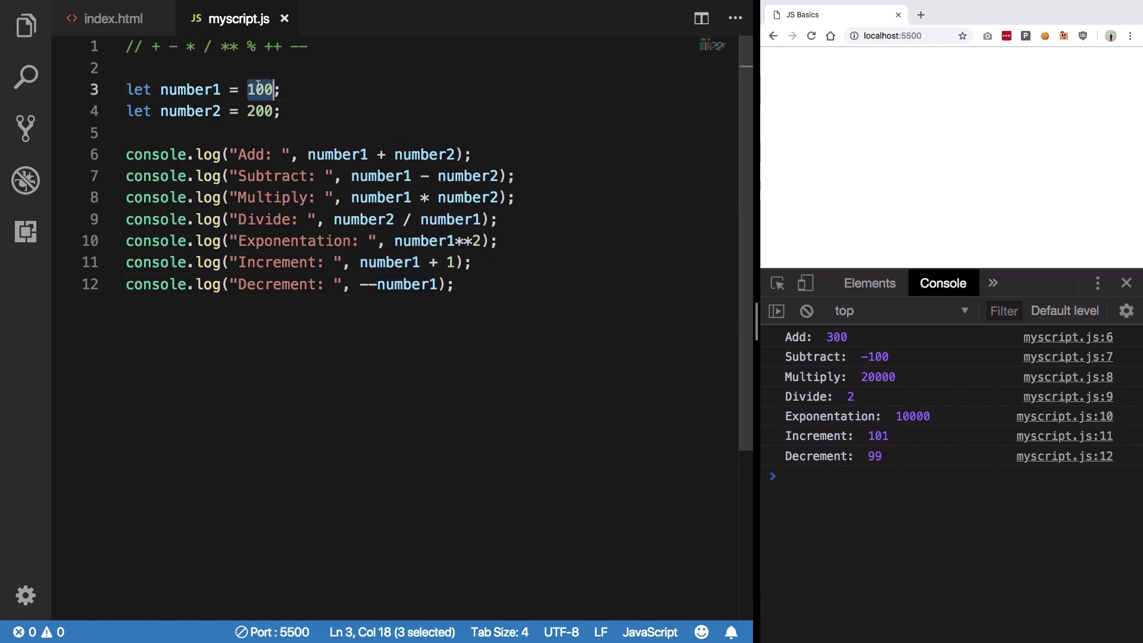
pyautogui.moveTo(360, 286); pyautogui.dragTo(377, 286)
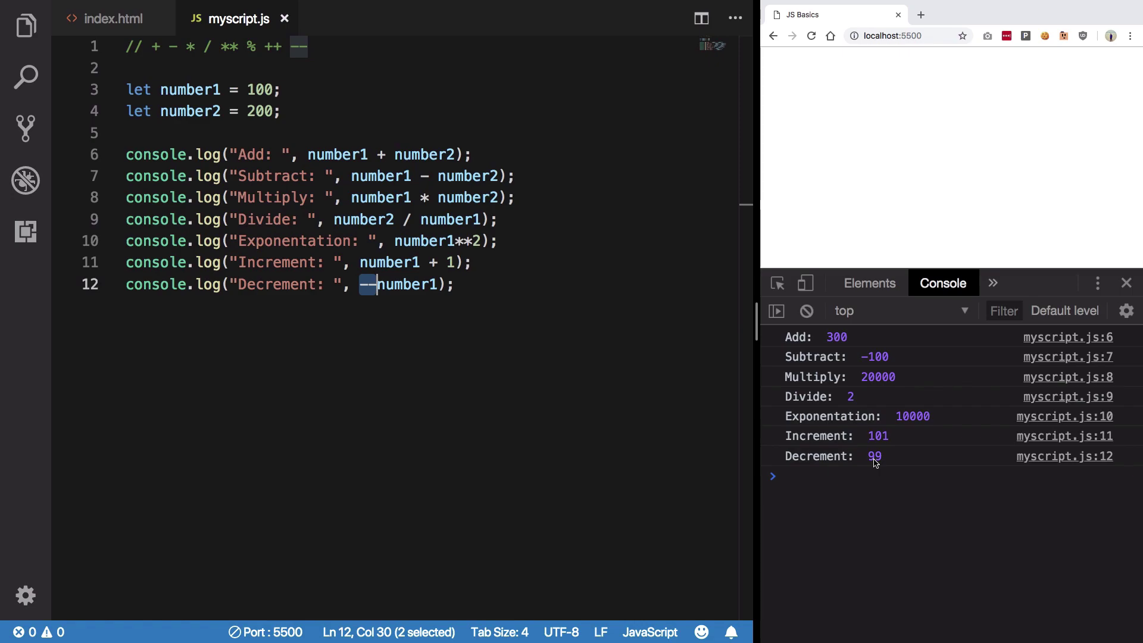
# - Change line 11 from number1 + 1 back to ++number1 and save
pyautogui.click(402, 284)
pyautogui.click(462, 285)
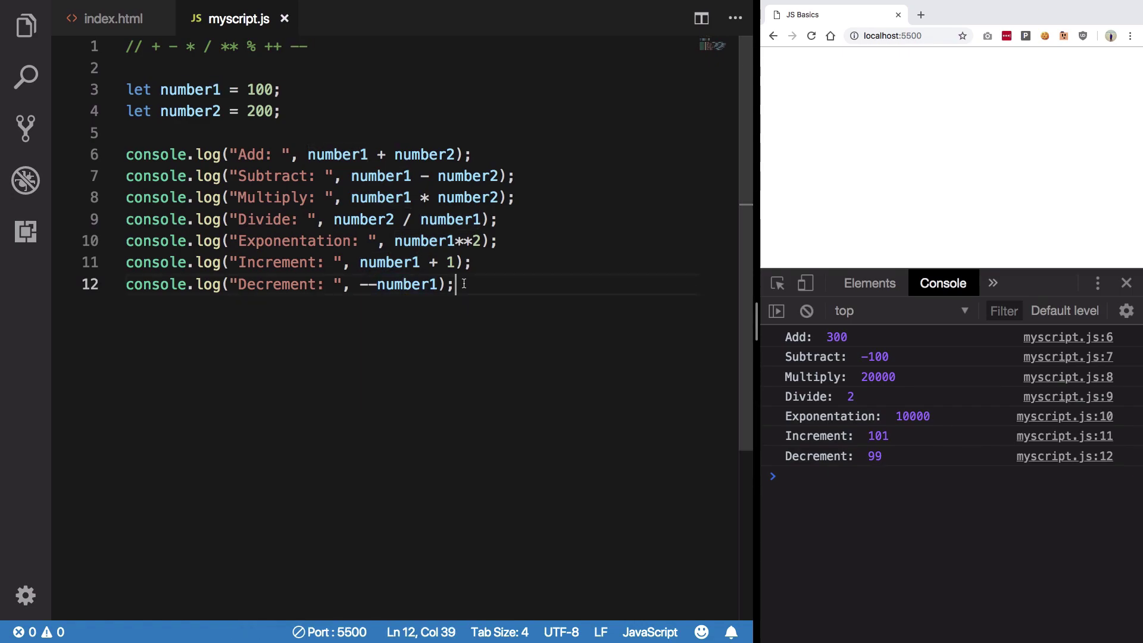
pyautogui.moveTo(463, 284); pyautogui.dragTo(124, 262)
pyautogui.click(421, 262)
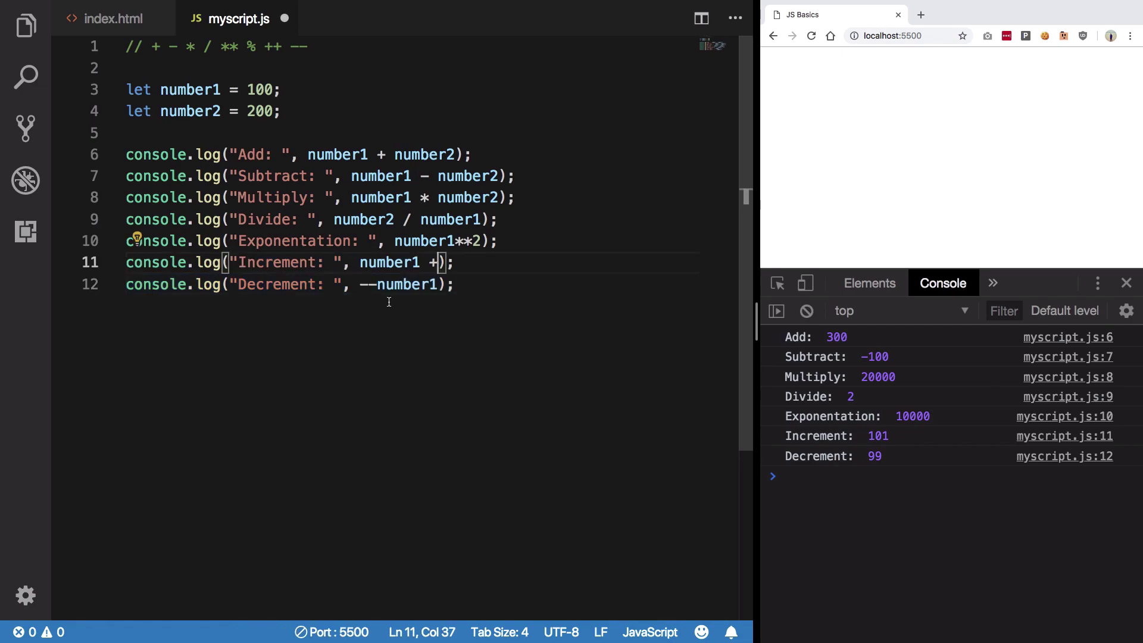
pyautogui.press('BackSpace')
pyautogui.press('BackSpace')
pyautogui.press('BackSpace')
pyautogui.press('Home')
pyautogui.write('++')
pyautogui.hotkey('ctrl', 's')
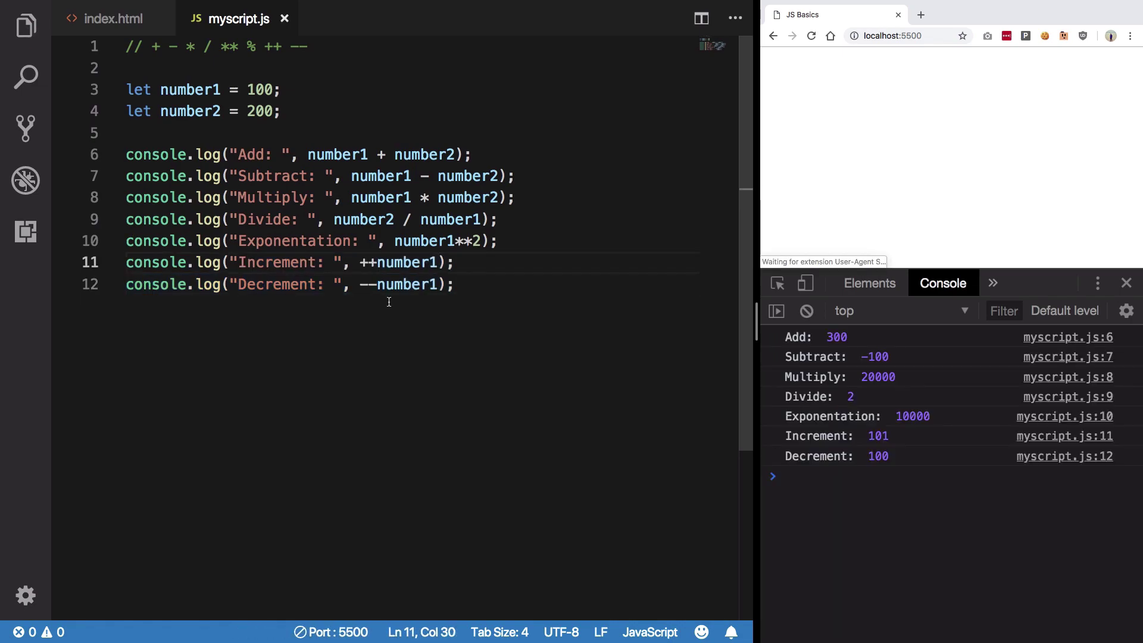